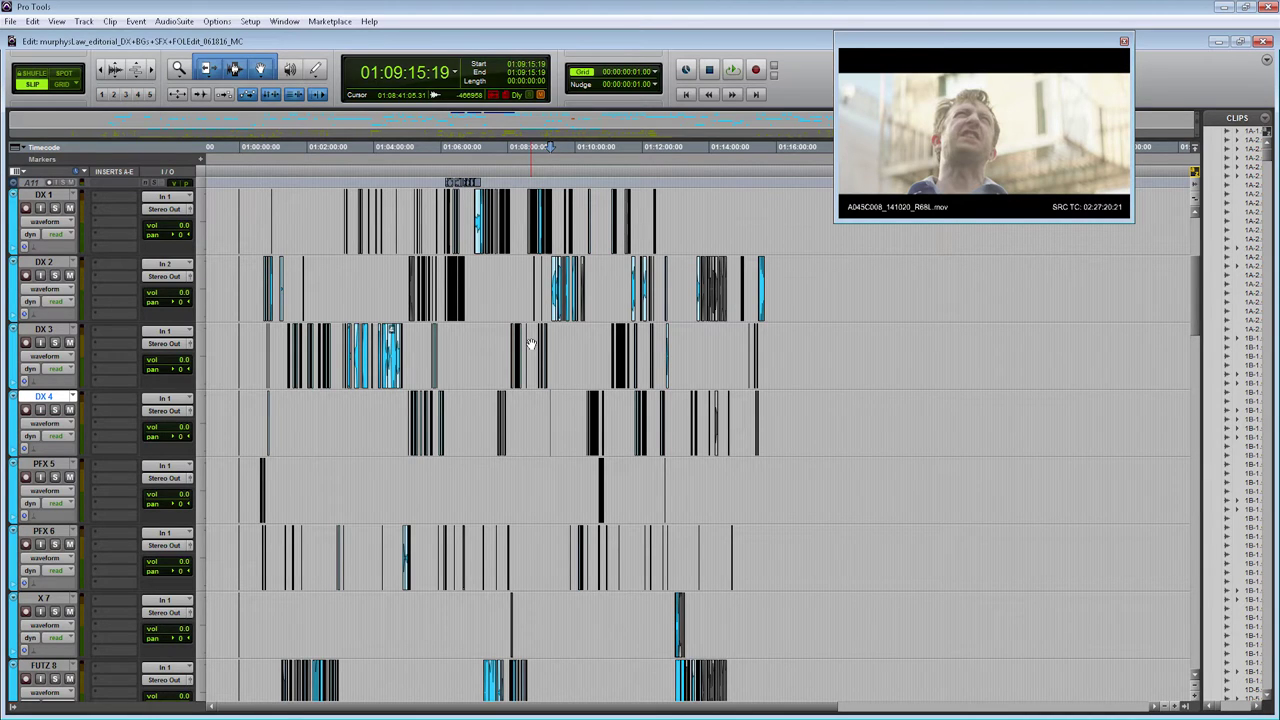
Select the FUTZ 8 track and open murphysLaw_ADR+GRP_EDITED.ptx from the C - ADR folder for session data import.
scroll(531, 345, "down", 2)
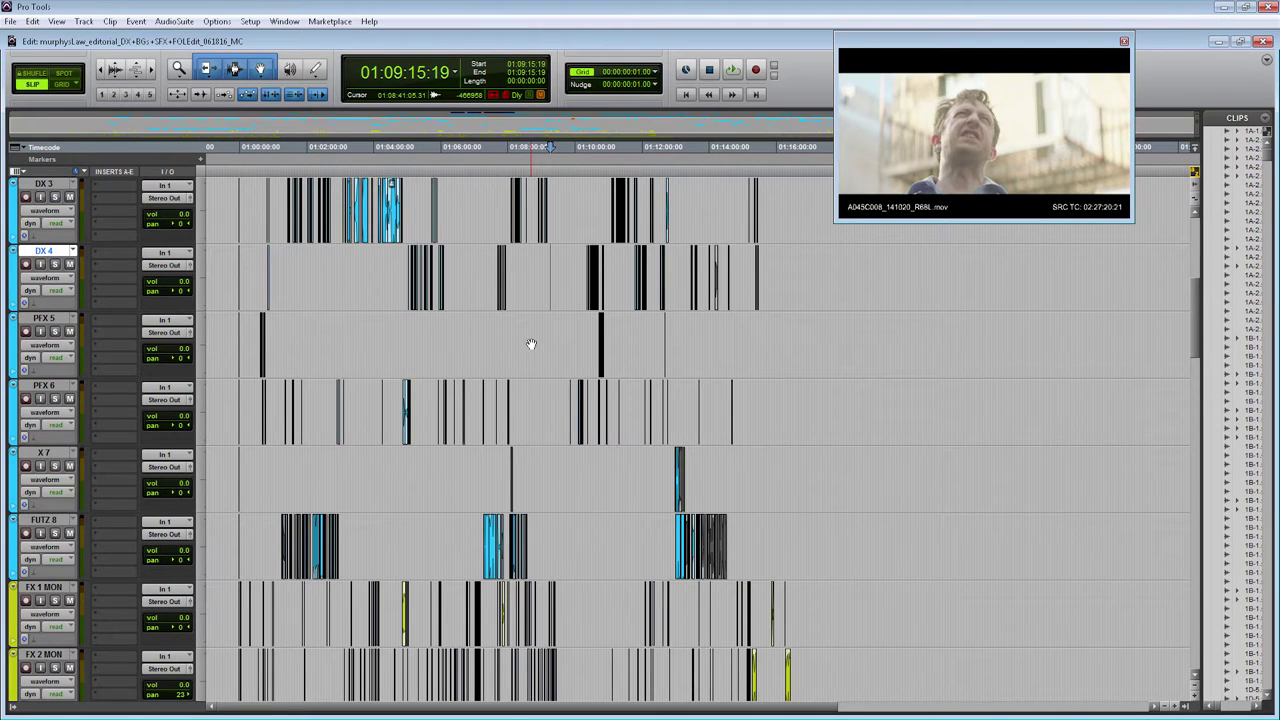
scroll(531, 345, "down", 1)
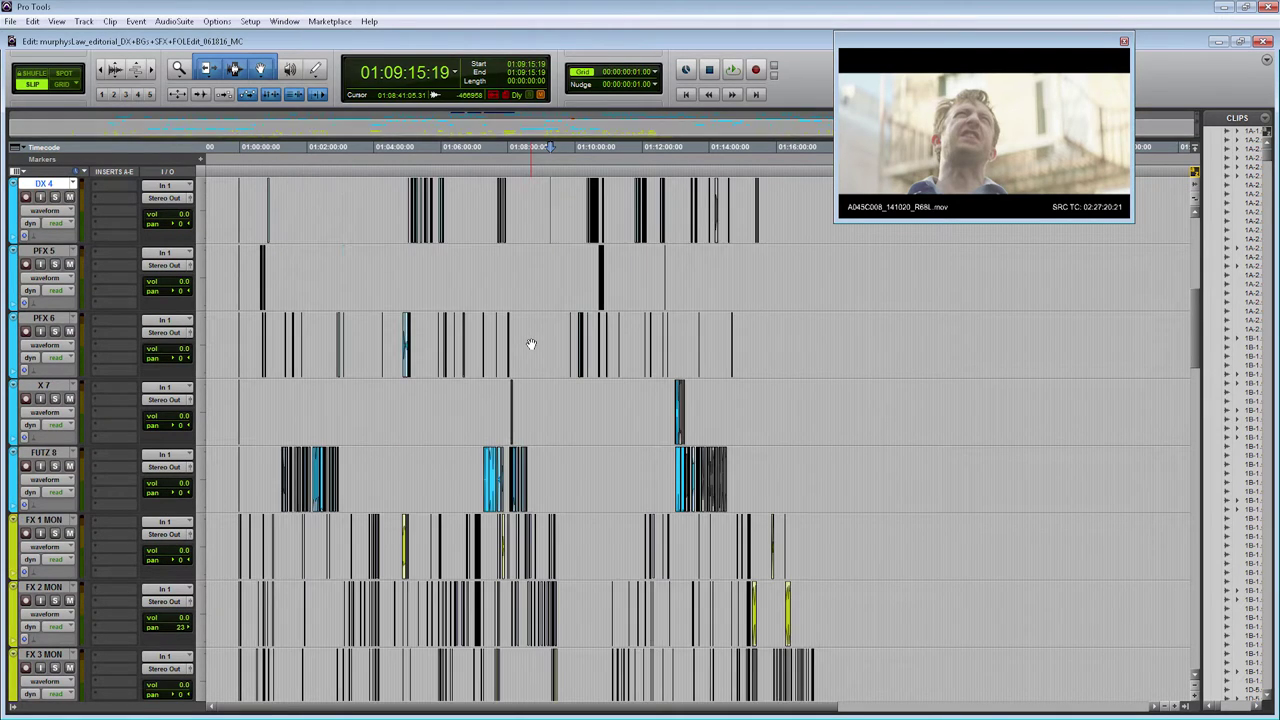
scroll(531, 345, "down", 1)
left_click(50, 390)
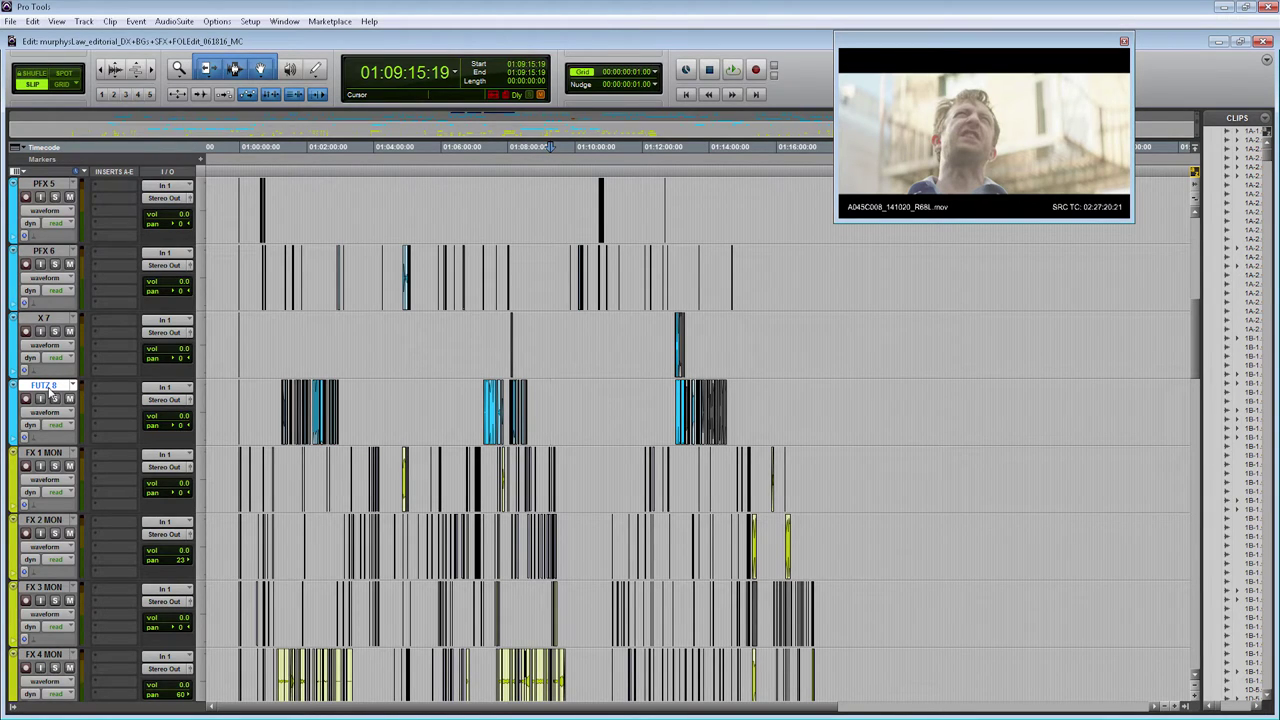
left_click(10, 21)
mouse_move(52, 212)
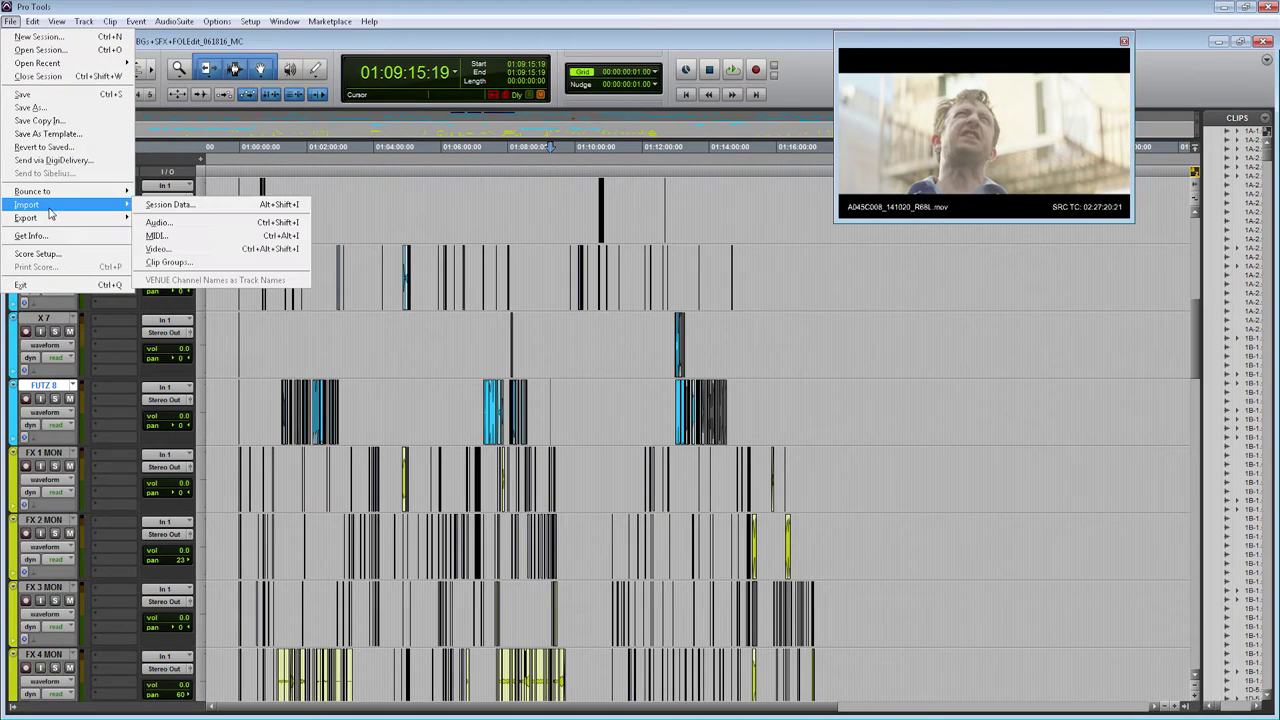
left_click(168, 208)
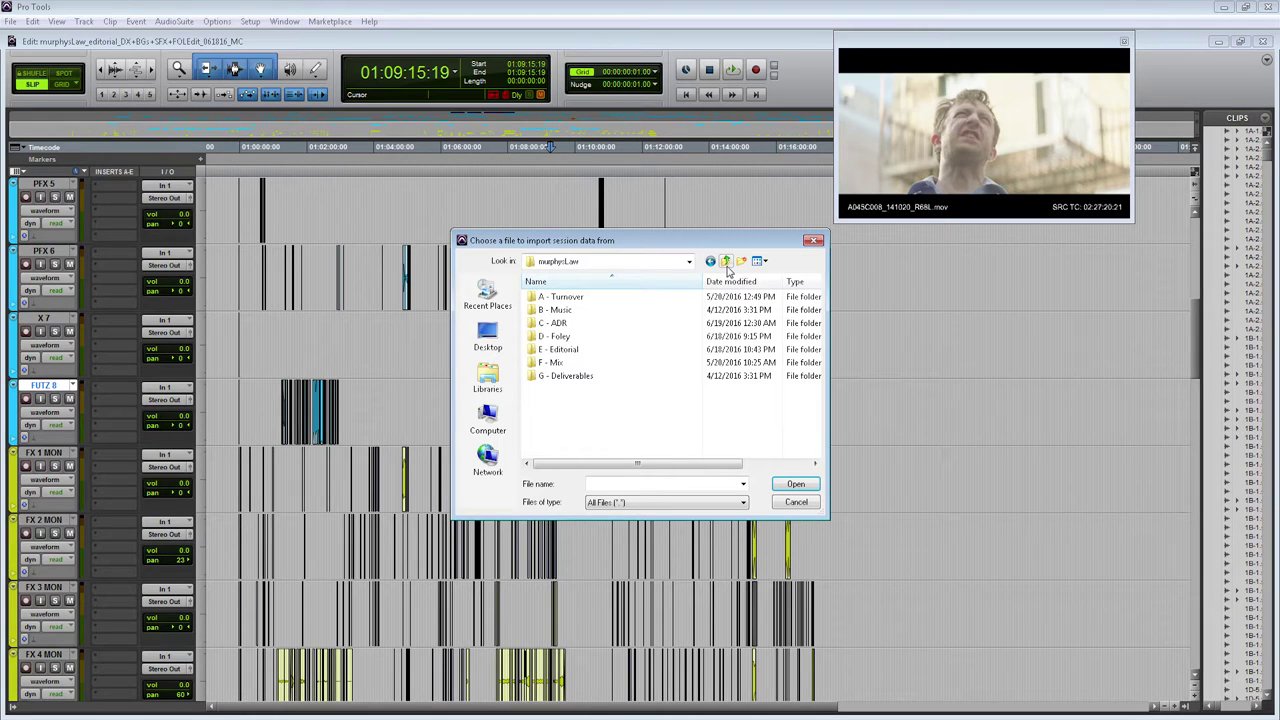
double_click(558, 323)
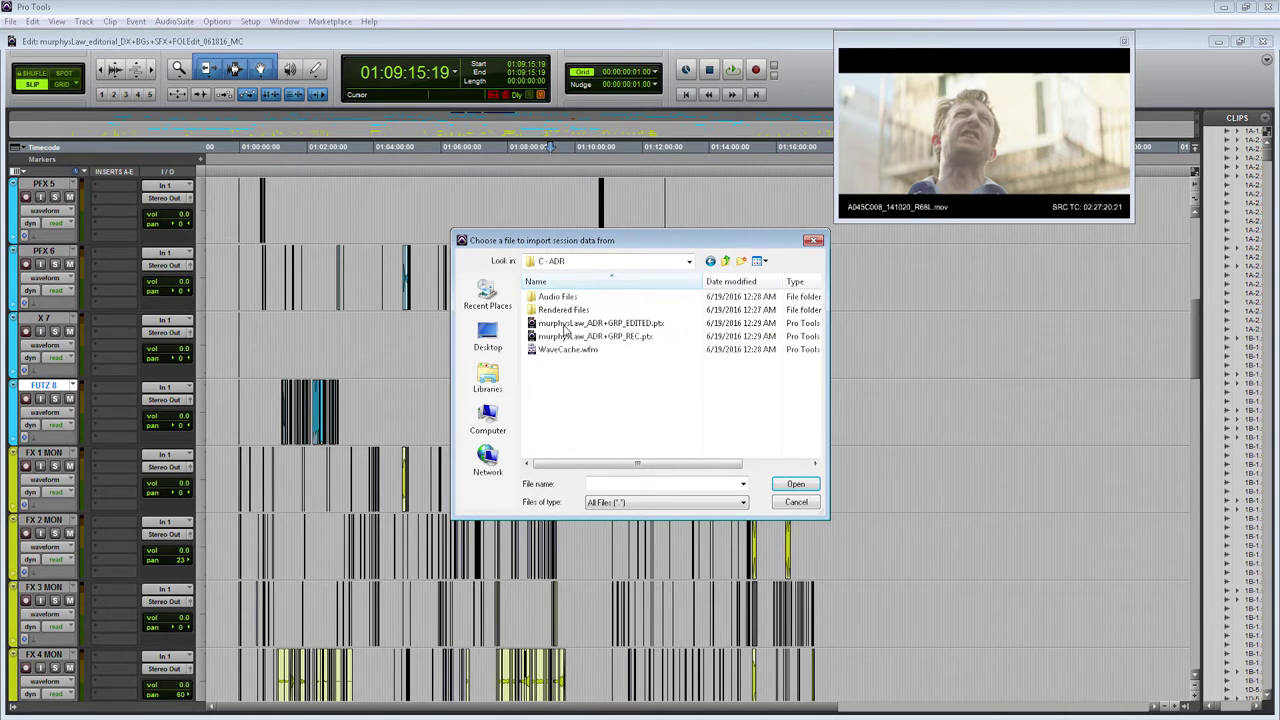
double_click(660, 323)
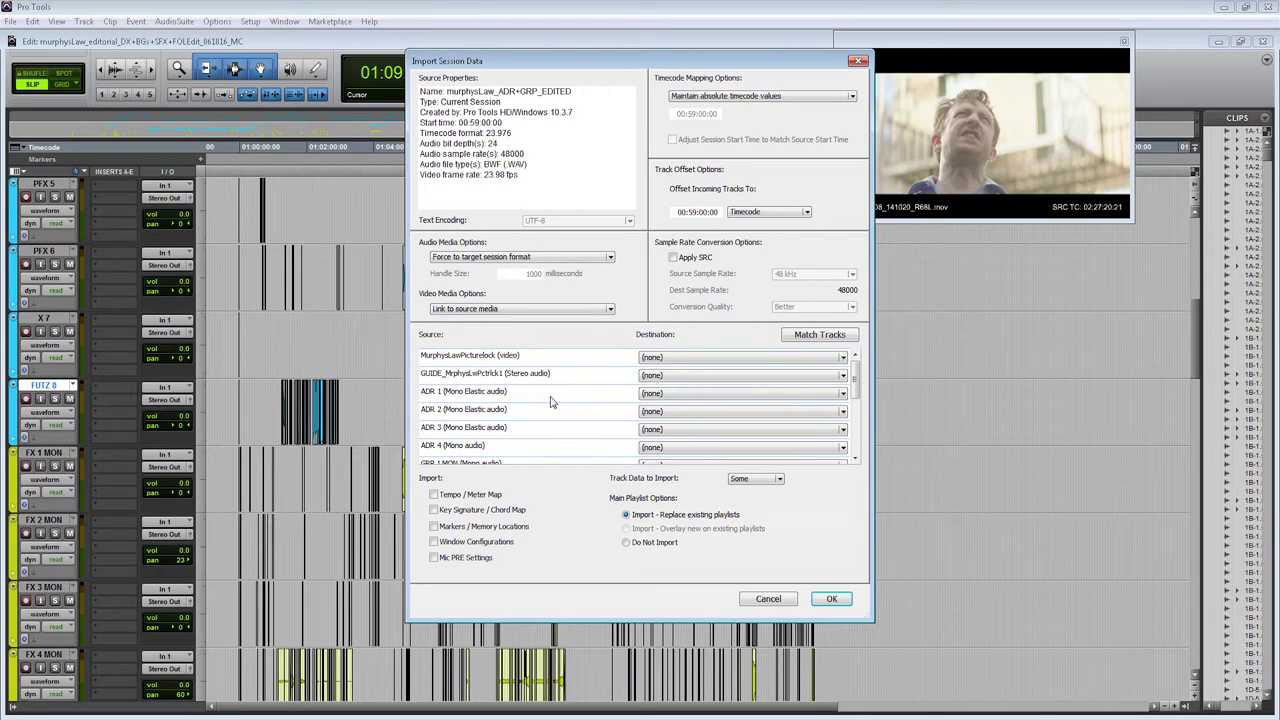
Import the ADR 1 to ADR 4 and GRP 1 MON to GRP 4 ST tracks as new tracks.
left_click_drag(550, 400, 547, 455)
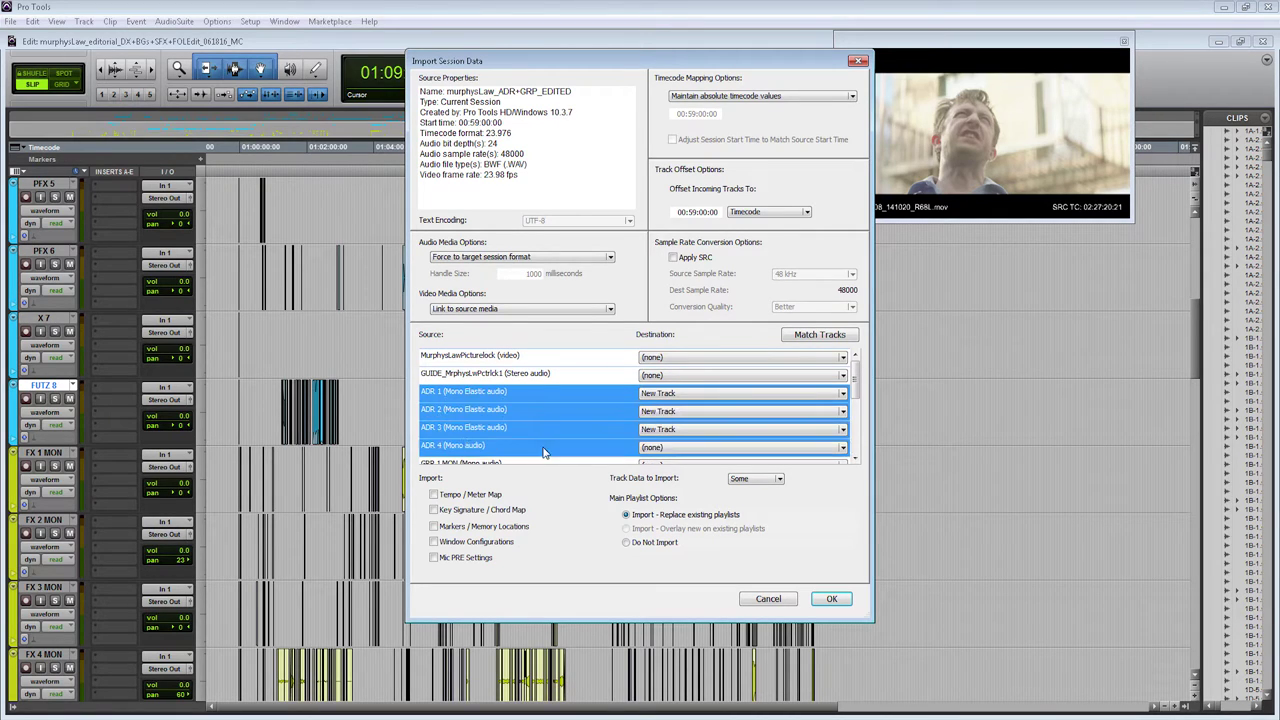
scroll(546, 414, "down", 2)
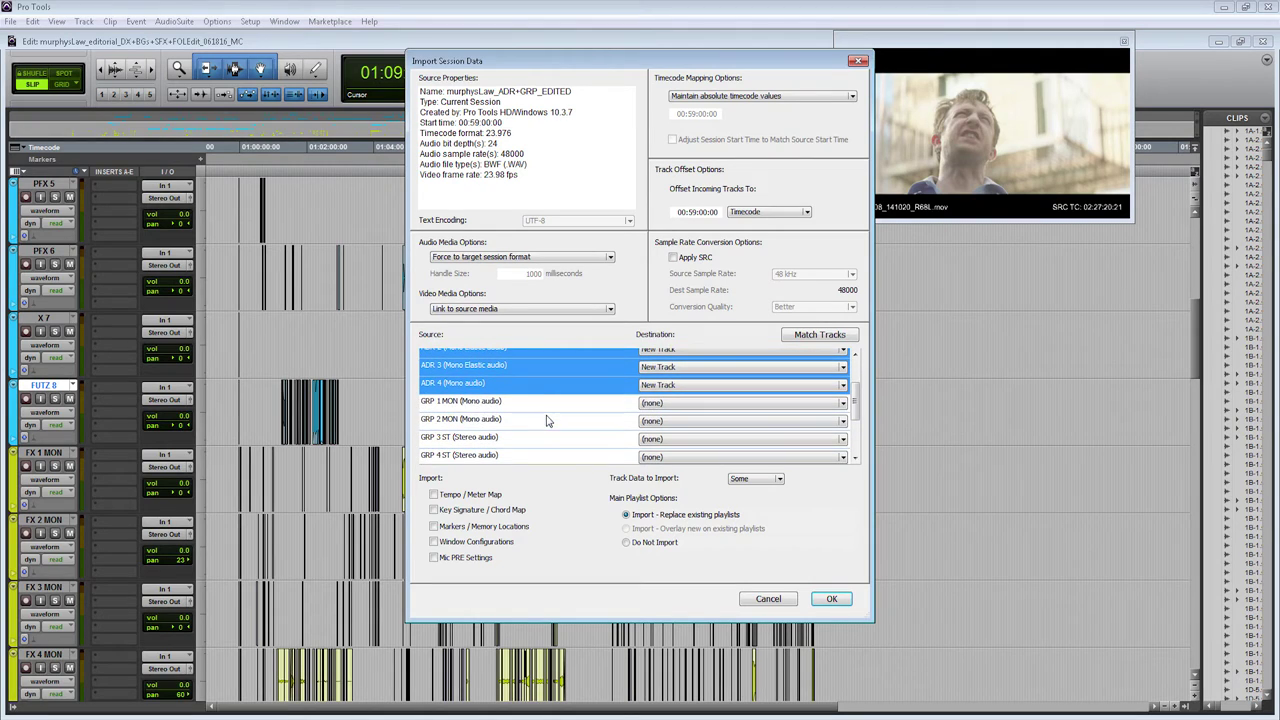
left_click_drag(545, 402, 541, 456)
left_click(830, 599)
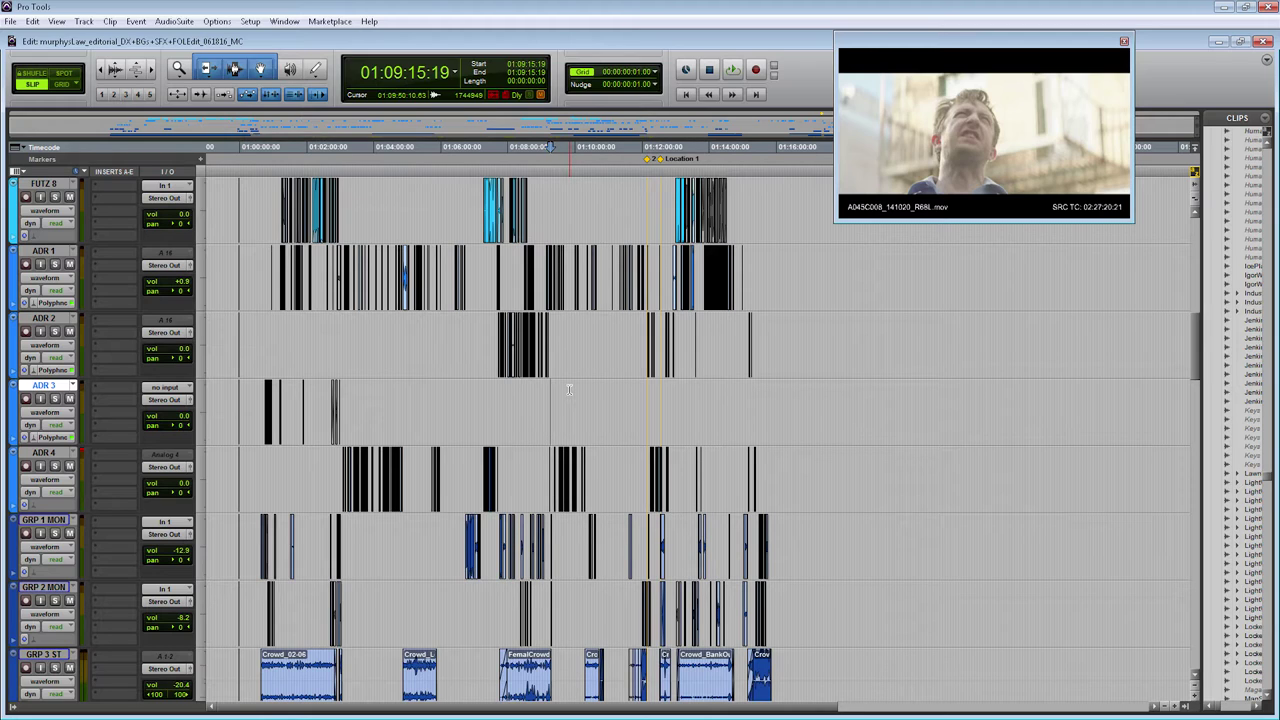
Solo the FUTZ 8 and ADR 1 tracks and play them back from 01:01:17:00.
left_click(294, 328)
key("ctrl+]")
left_click(575, 336)
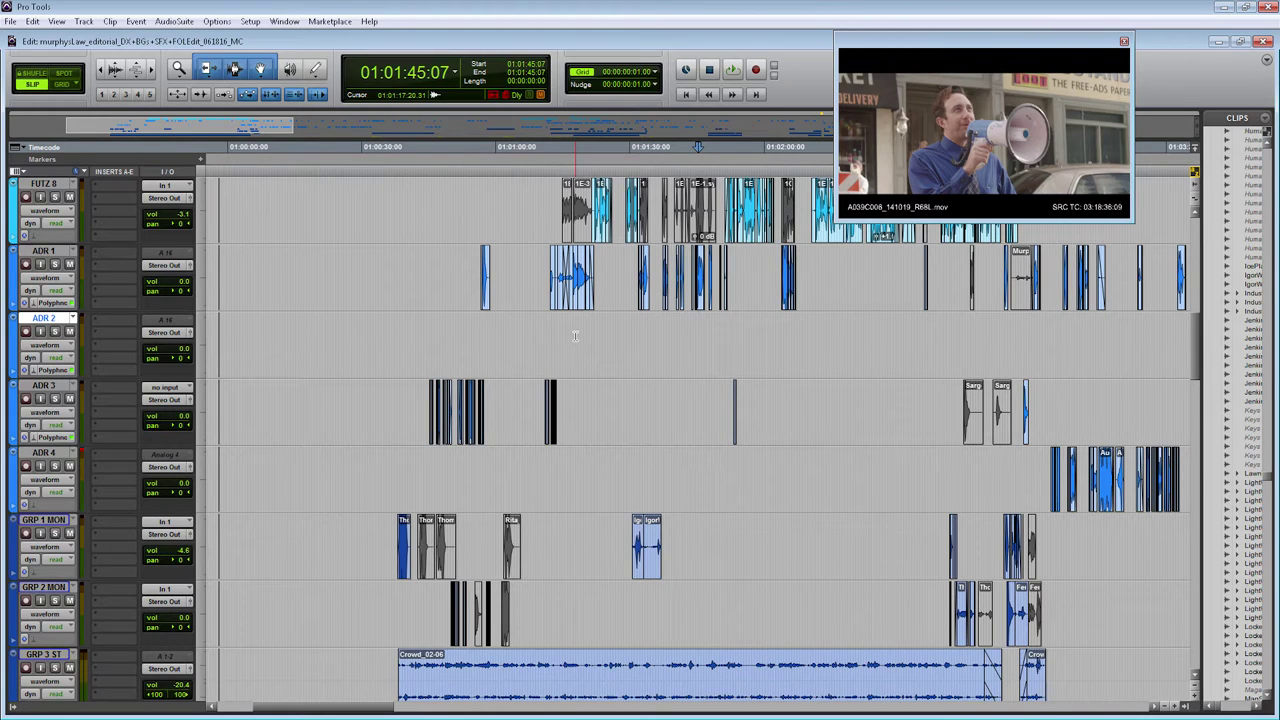
left_click(595, 336)
key("ctrl+bracketright")
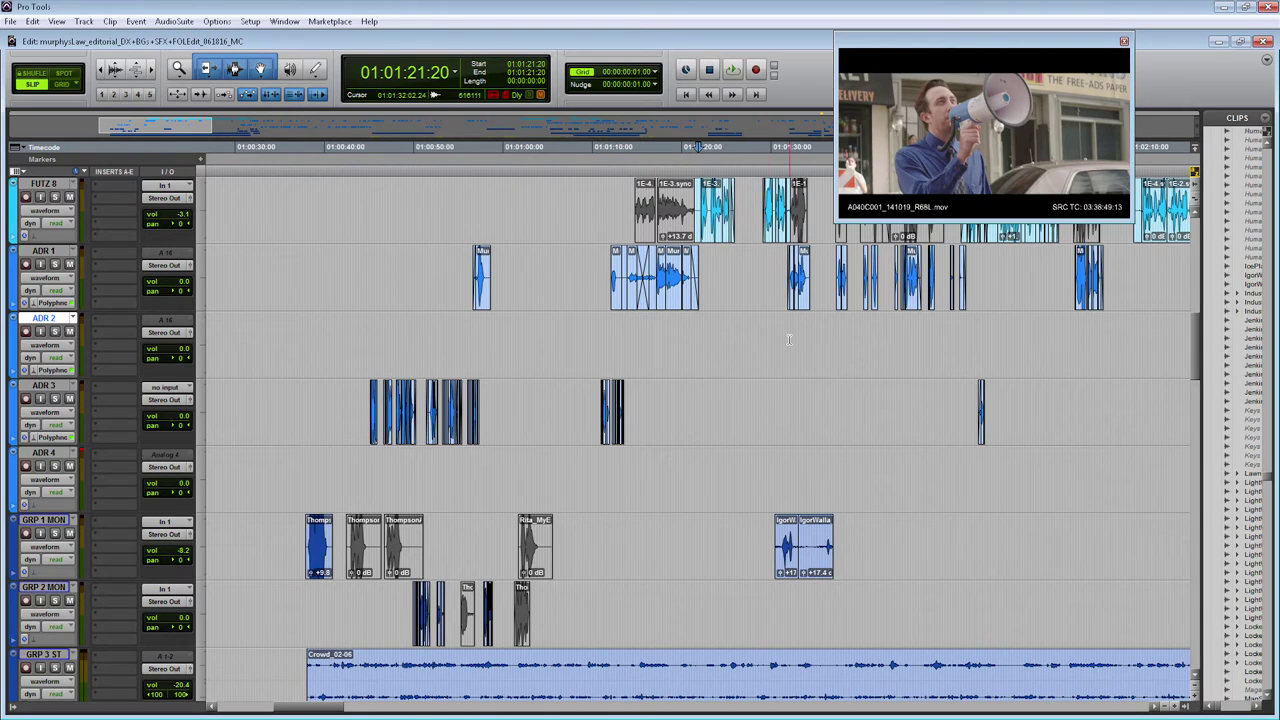
key("ctrl+bracketright")
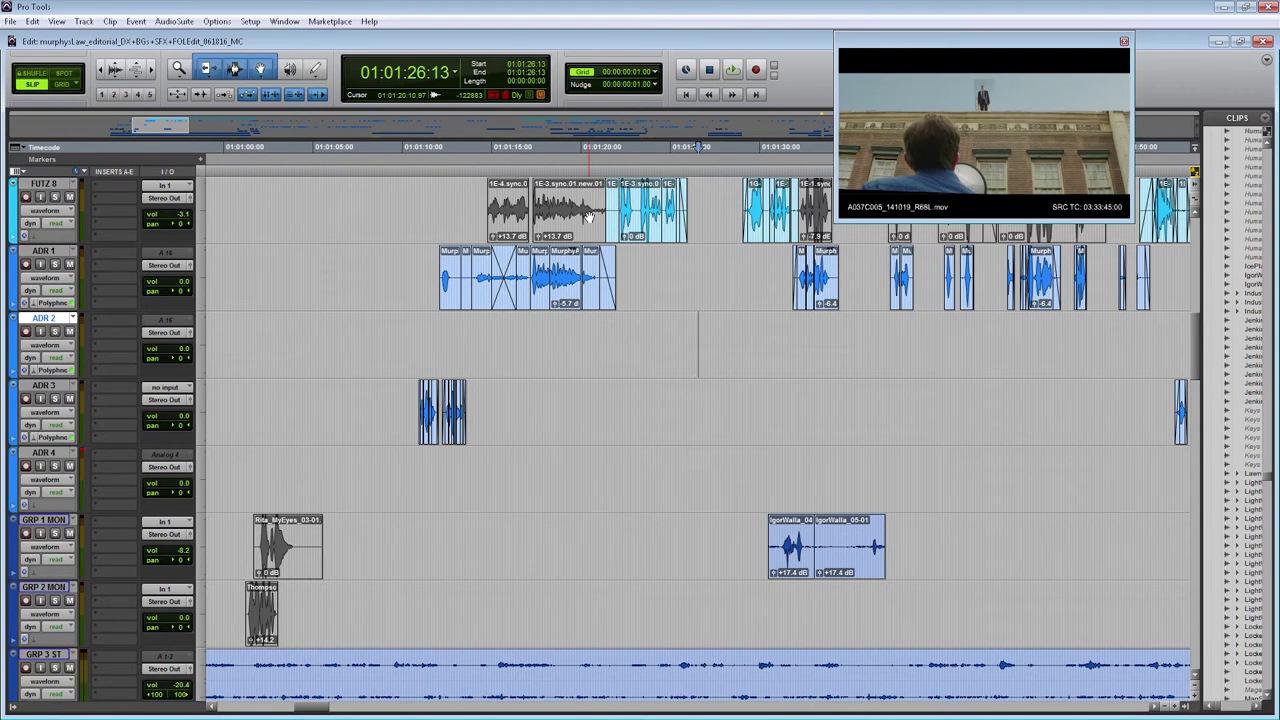
left_click(55, 264)
left_click(55, 197)
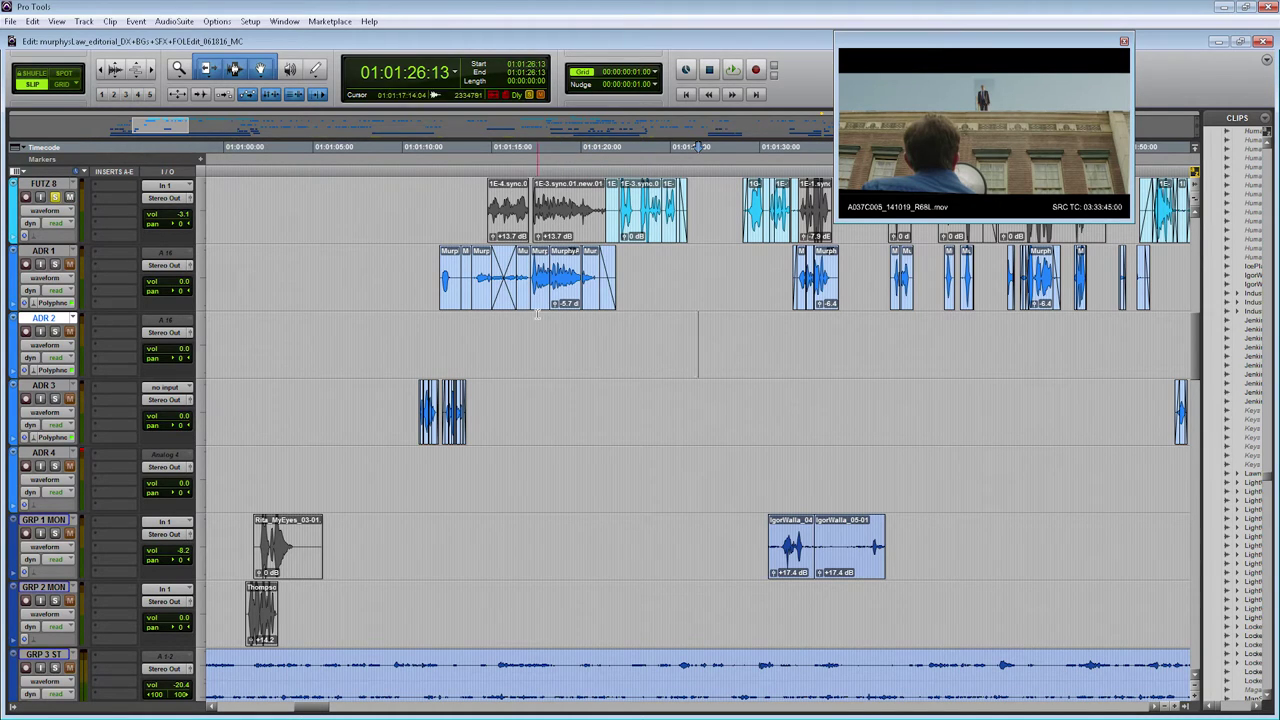
left_click(55, 264)
left_click(527, 325)
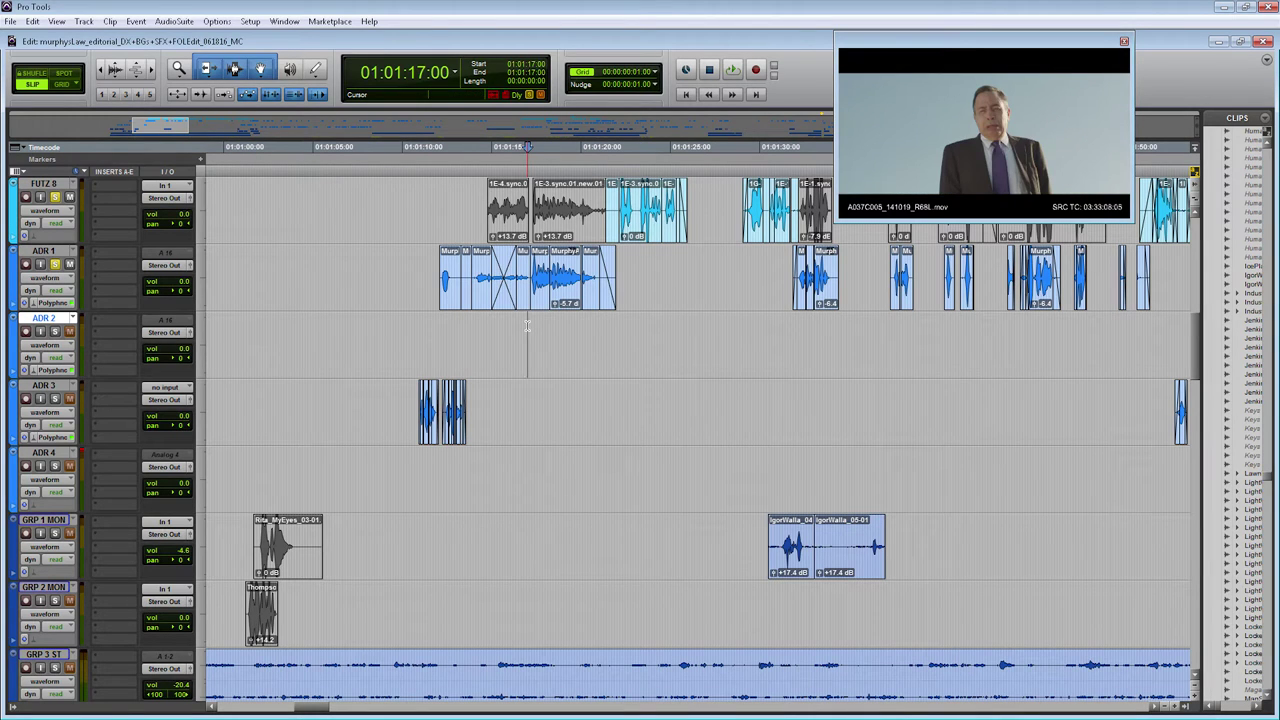
key("space")
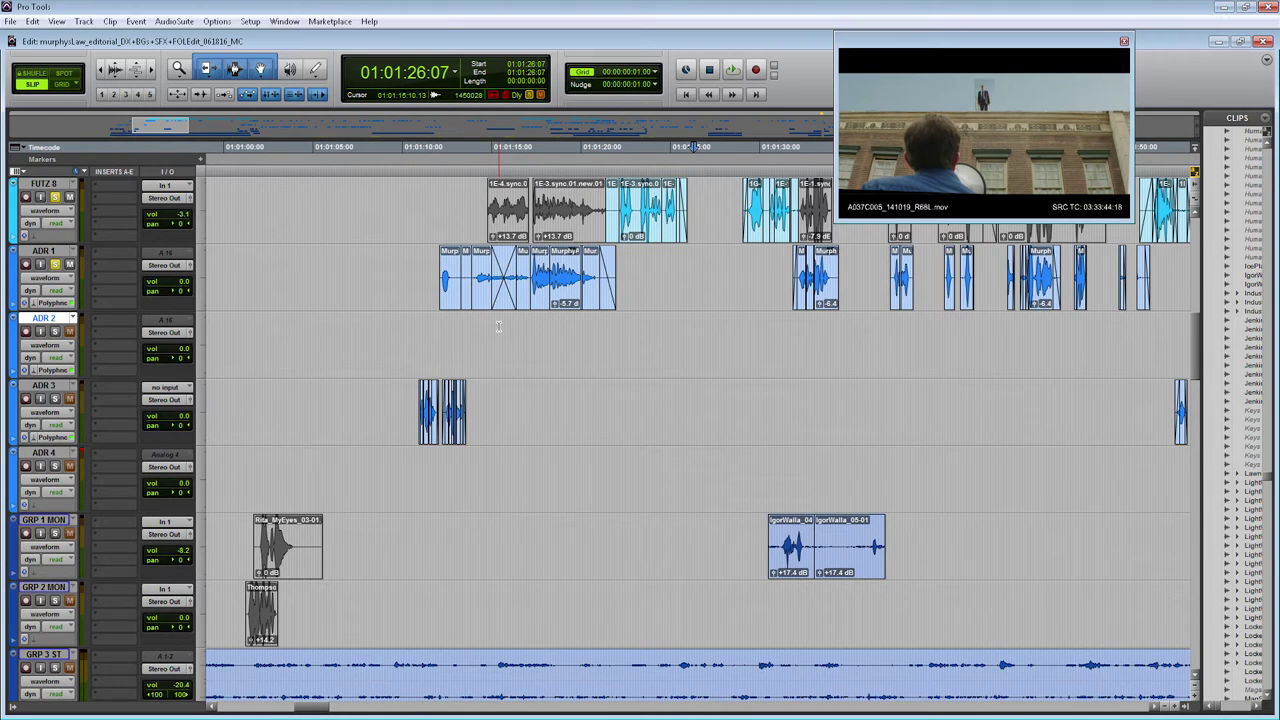
Find the ADR 4 dialogue clips in the later scene and place the edit cursor at 01:04:31:10.
key("ctrl+[")
key("ctrl+[")
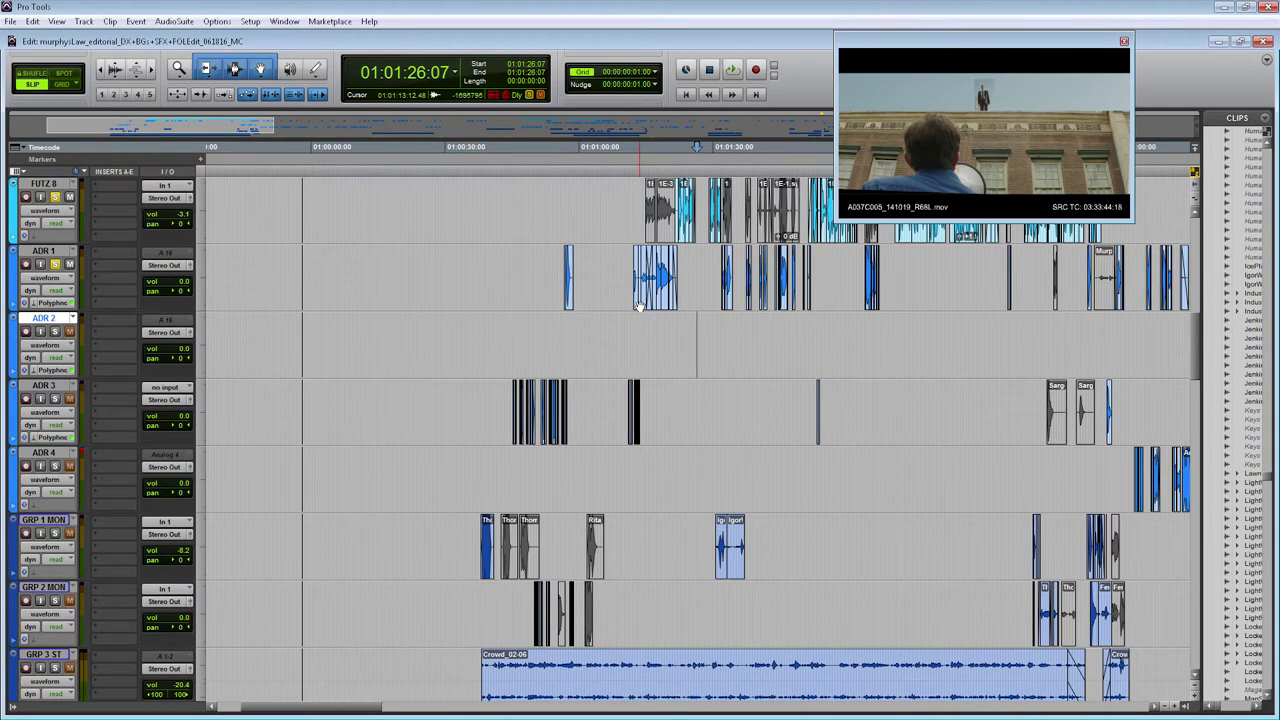
key("ctrl+[")
left_click(971, 315)
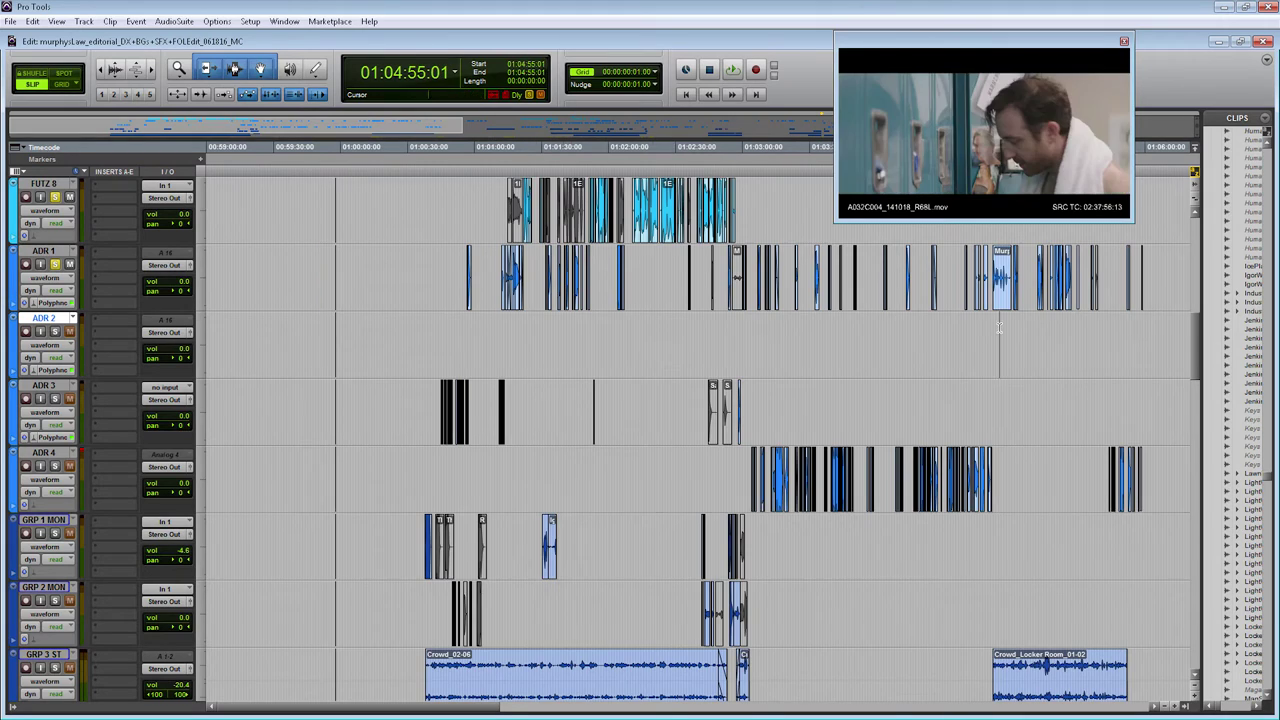
key("ctrl+]")
key("ctrl+]")
left_click(511, 341)
left_click(494, 340)
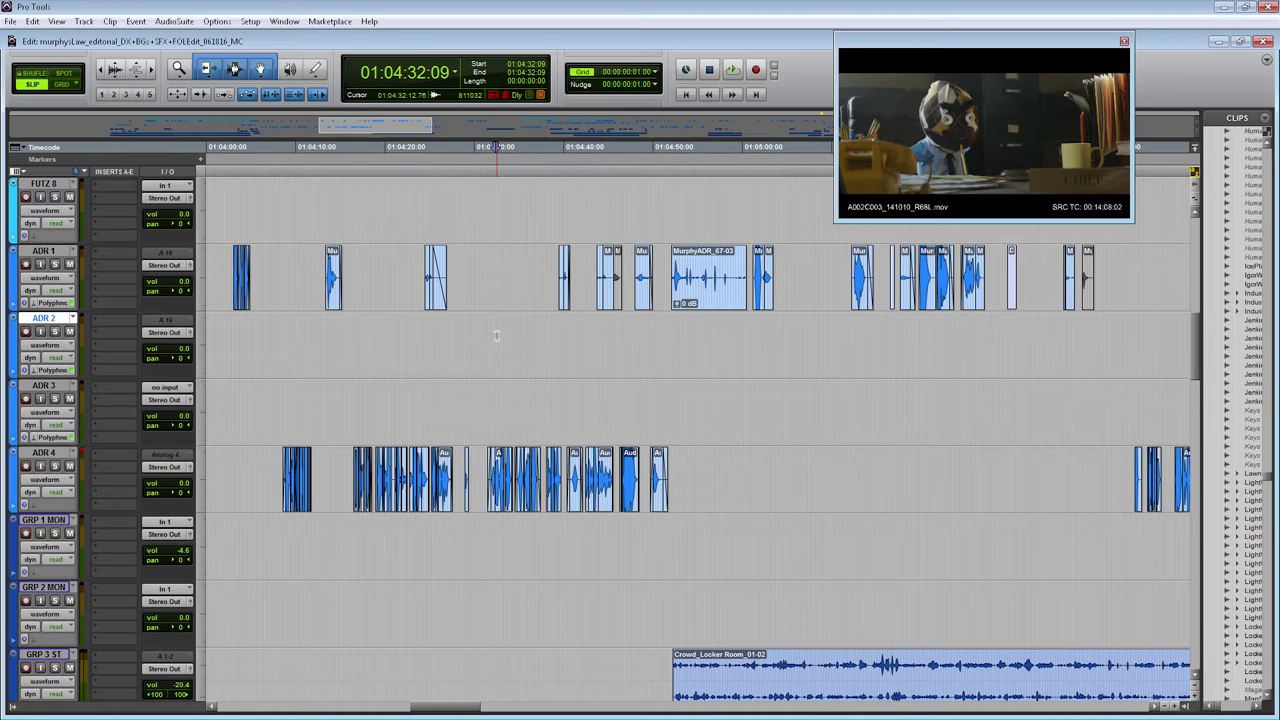
scroll(505, 333, "up", 5)
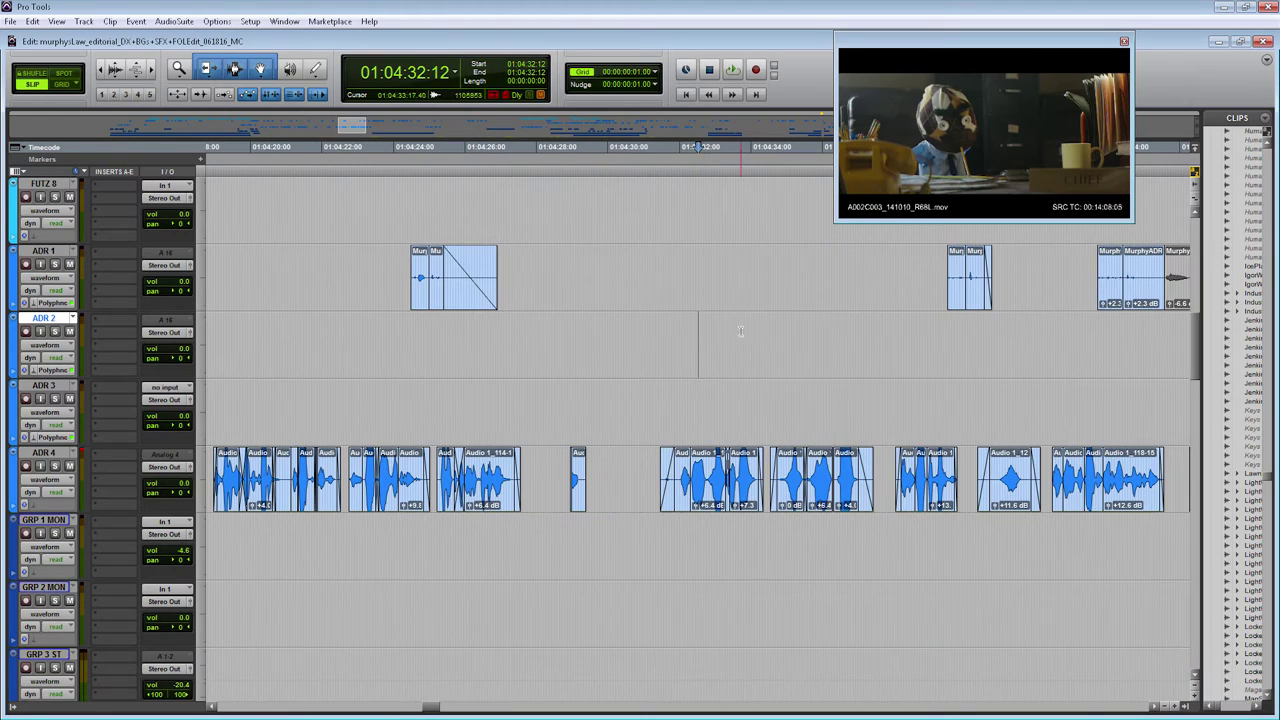
left_click(659, 325)
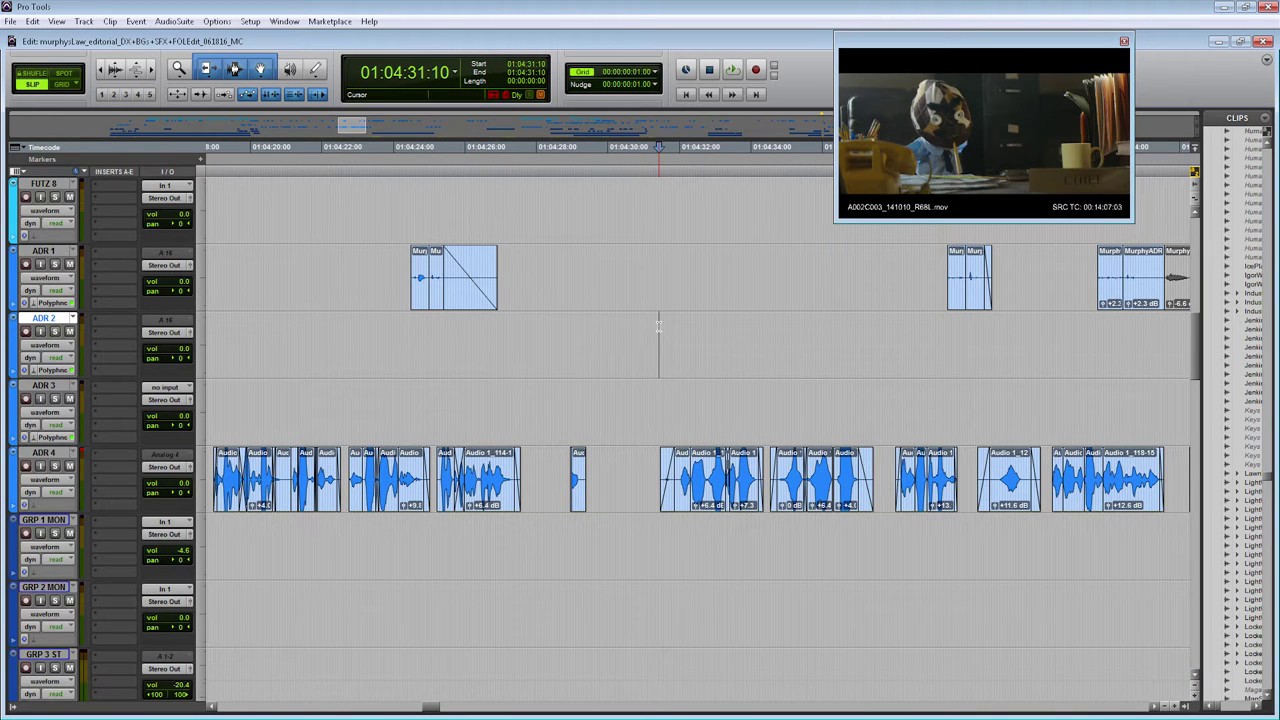
Move the DX 3 track so that it sits directly above the ADR 4 track.
scroll(659, 325, "up", 6)
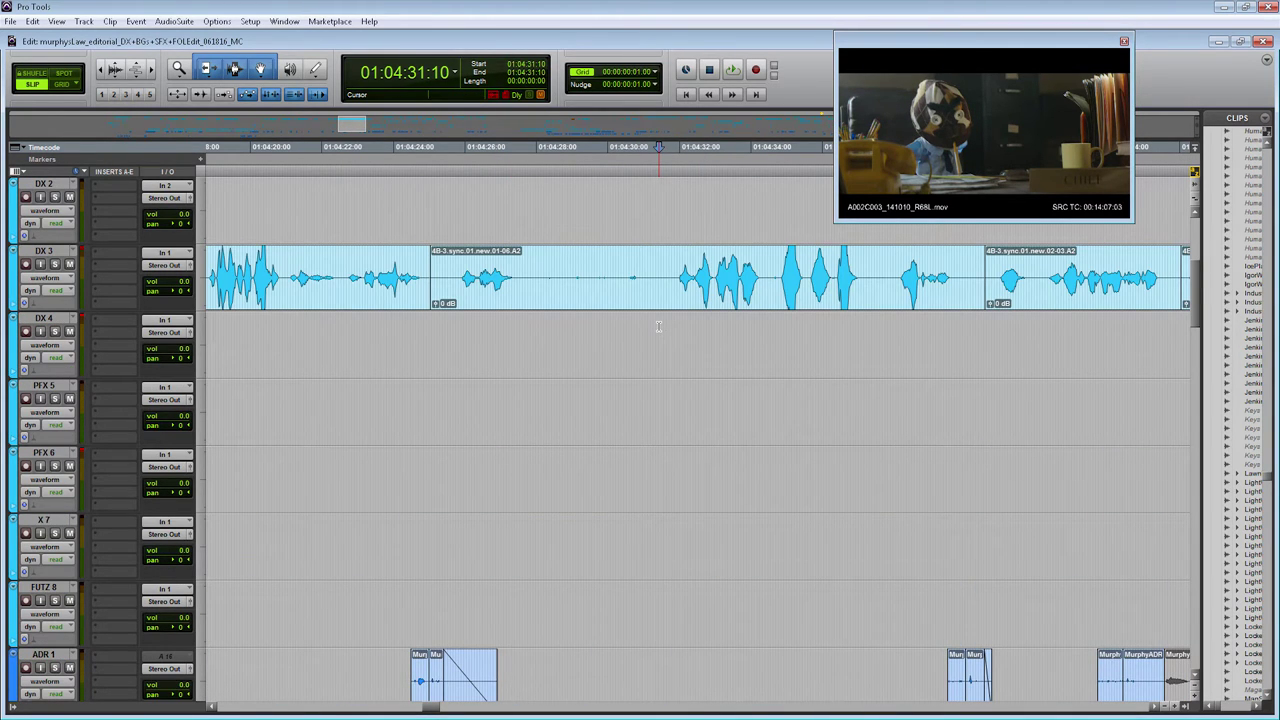
left_click(40, 255)
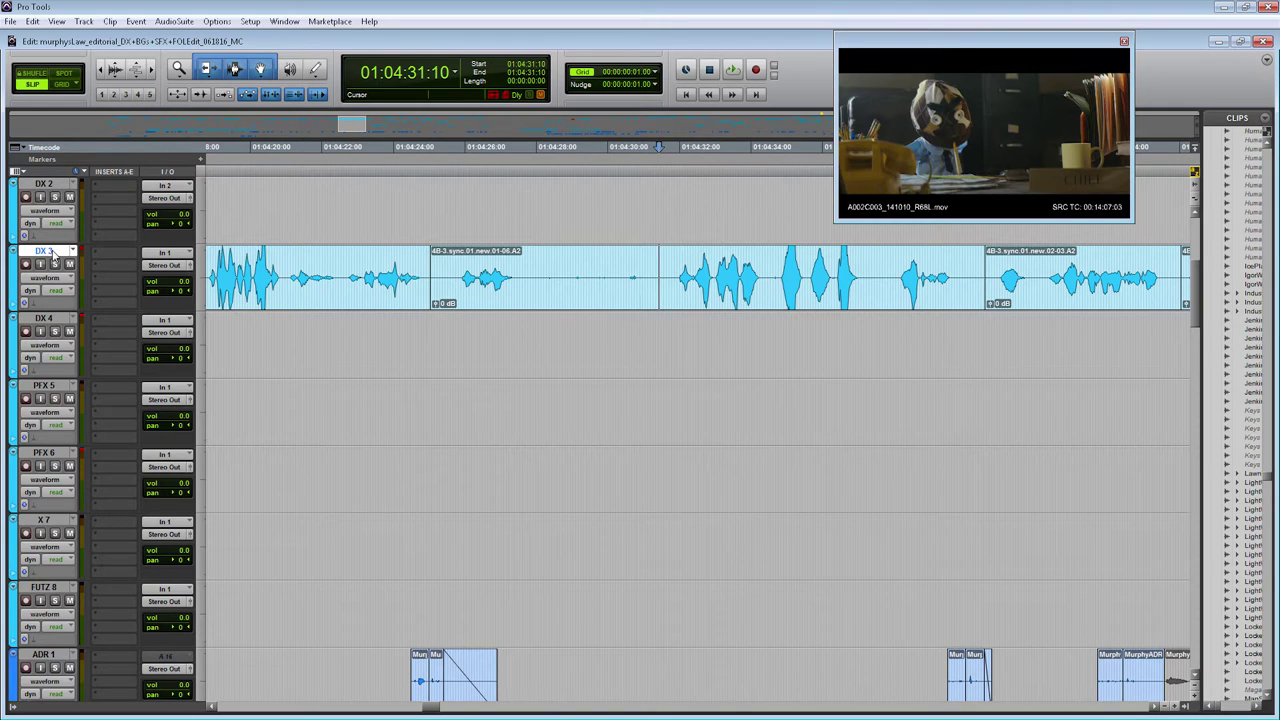
left_click_drag(55, 257, 66, 385)
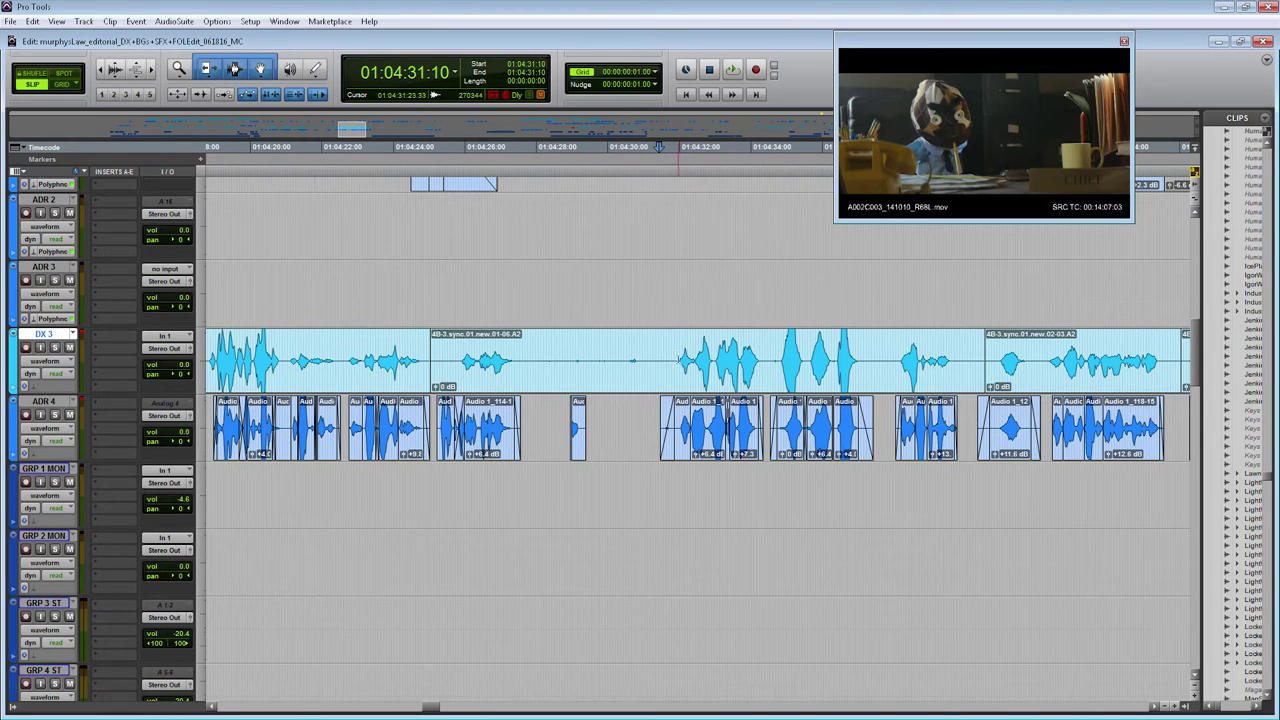
Solo the DX 3 track and play the production dialogue from 01:04:31:19.
left_click(673, 358)
key("shift+s")
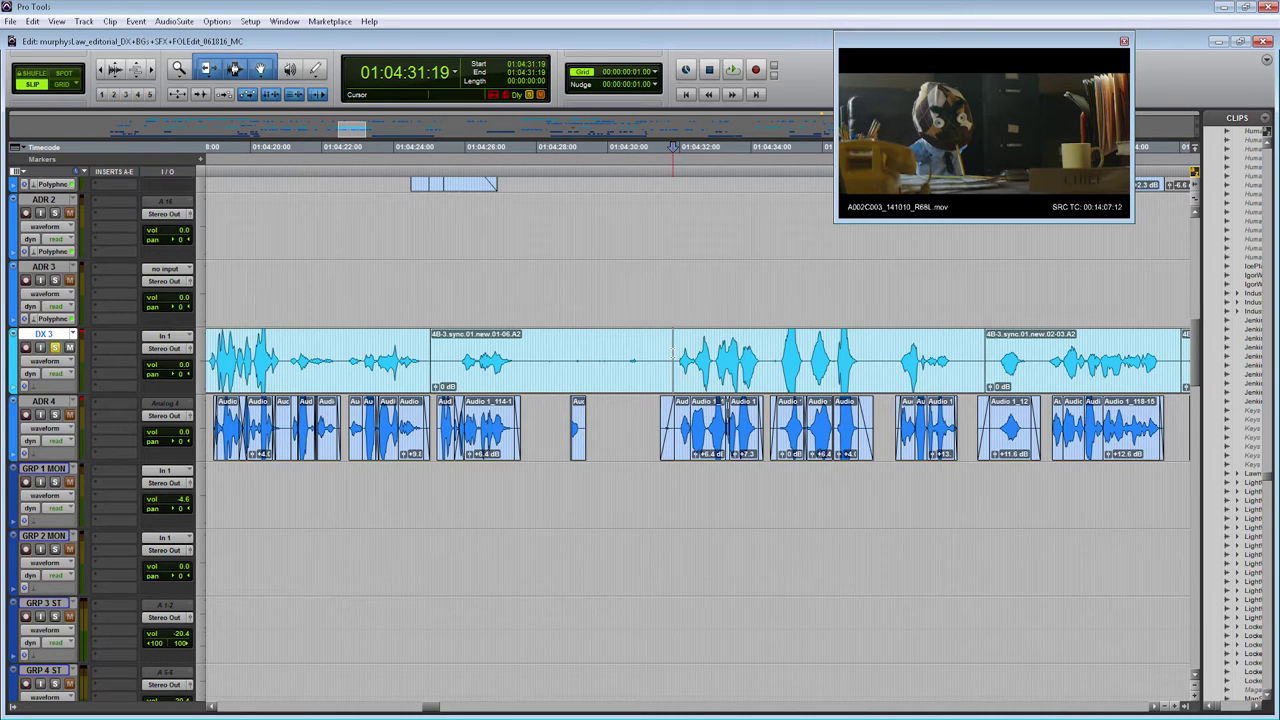
key("space")
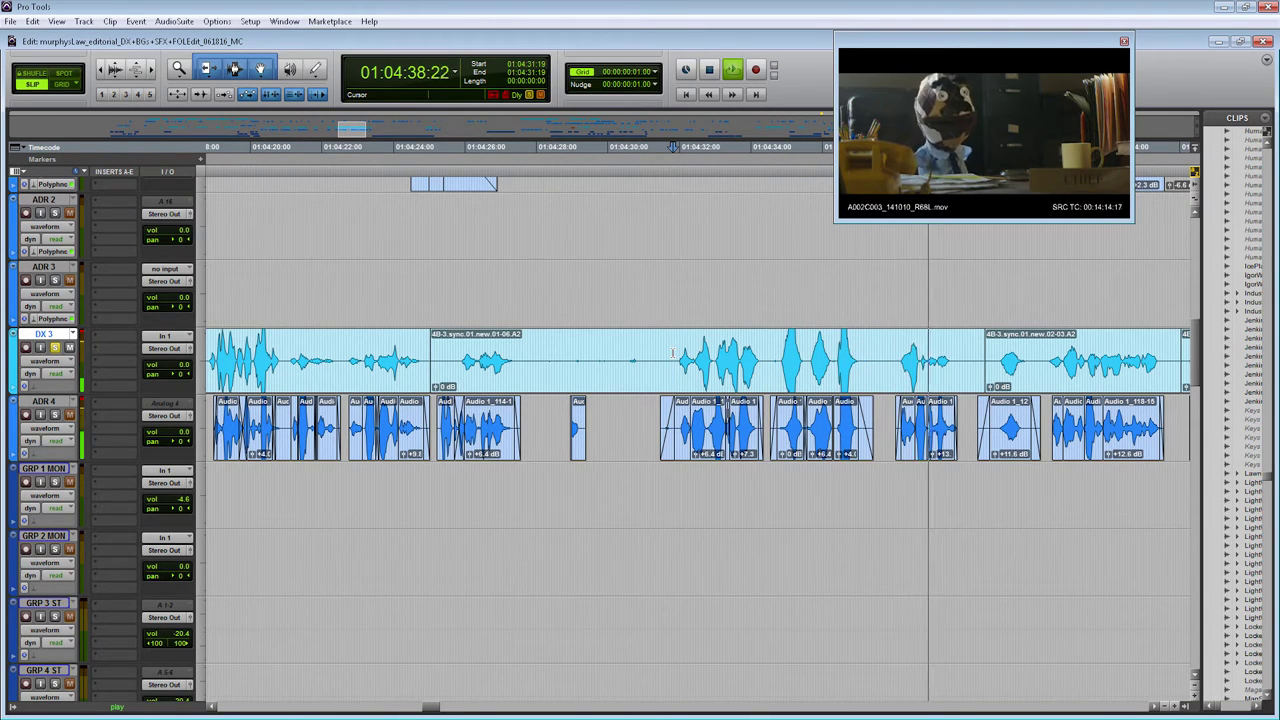
key("space")
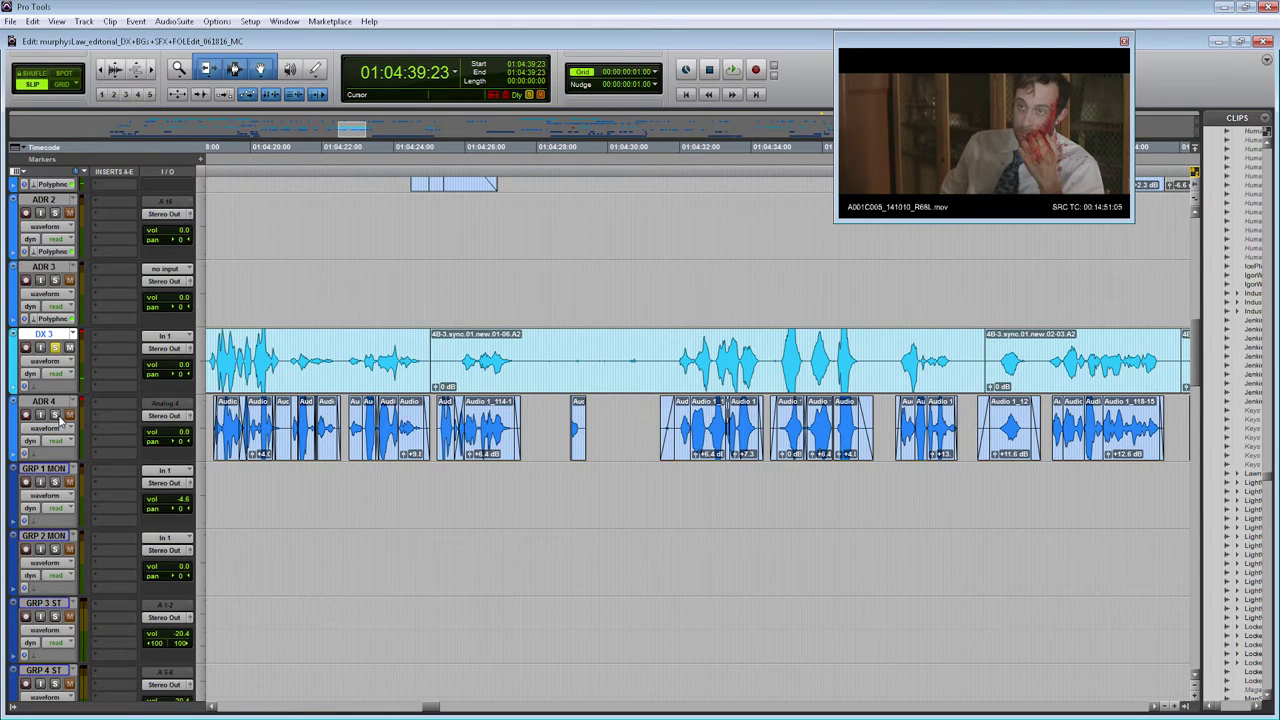
Solo ADR 4 instead of DX 3 and play the replacement dialogue from 01:04:31:05.
left_click(55, 414)
left_click(647, 415)
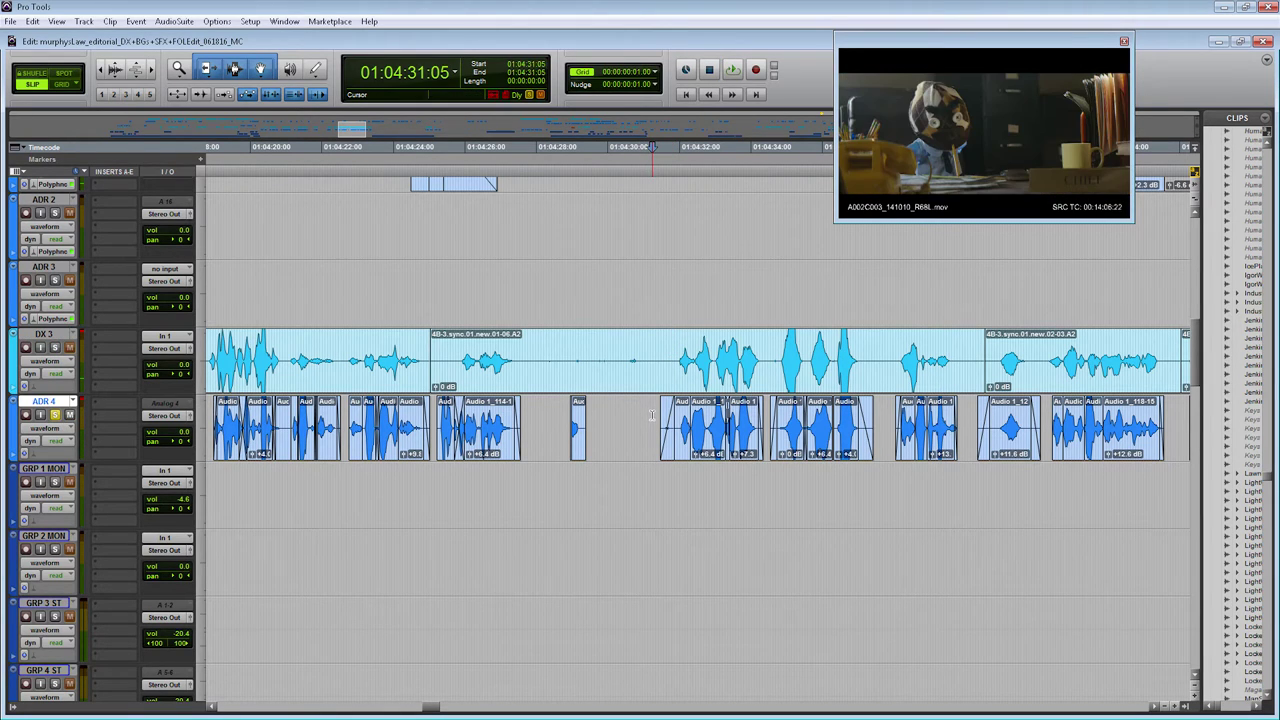
key("space")
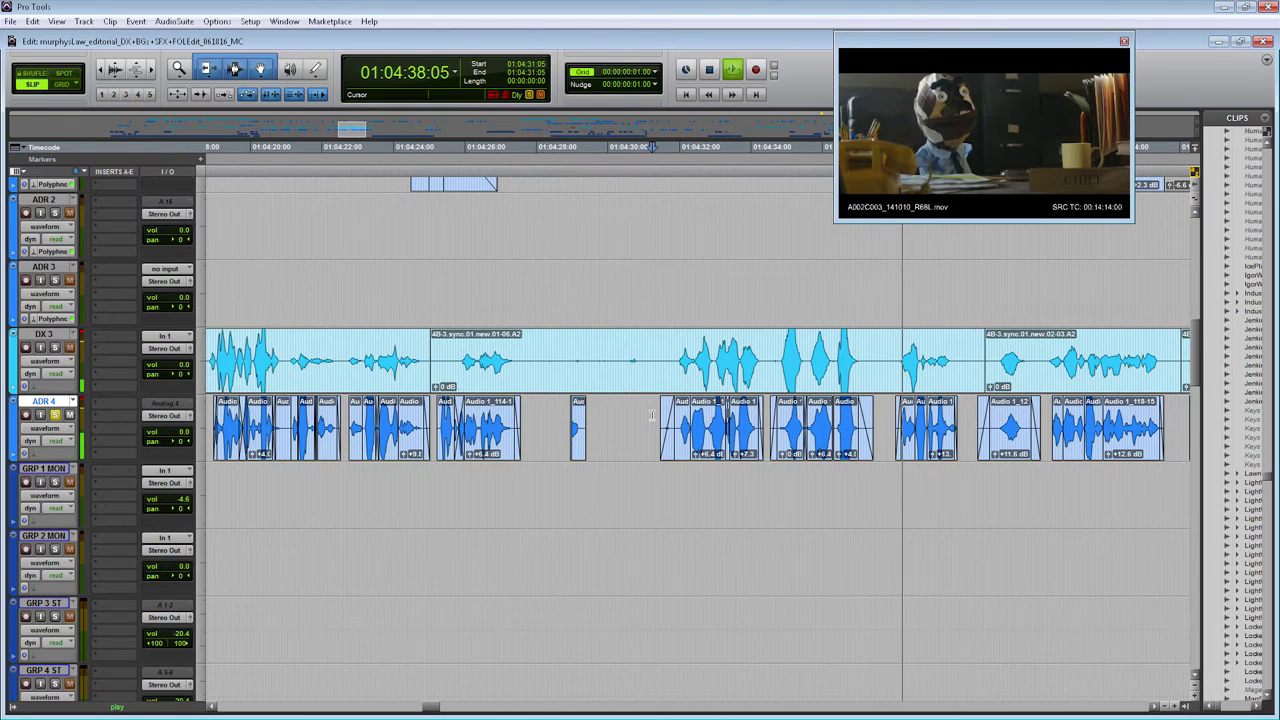
key("space")
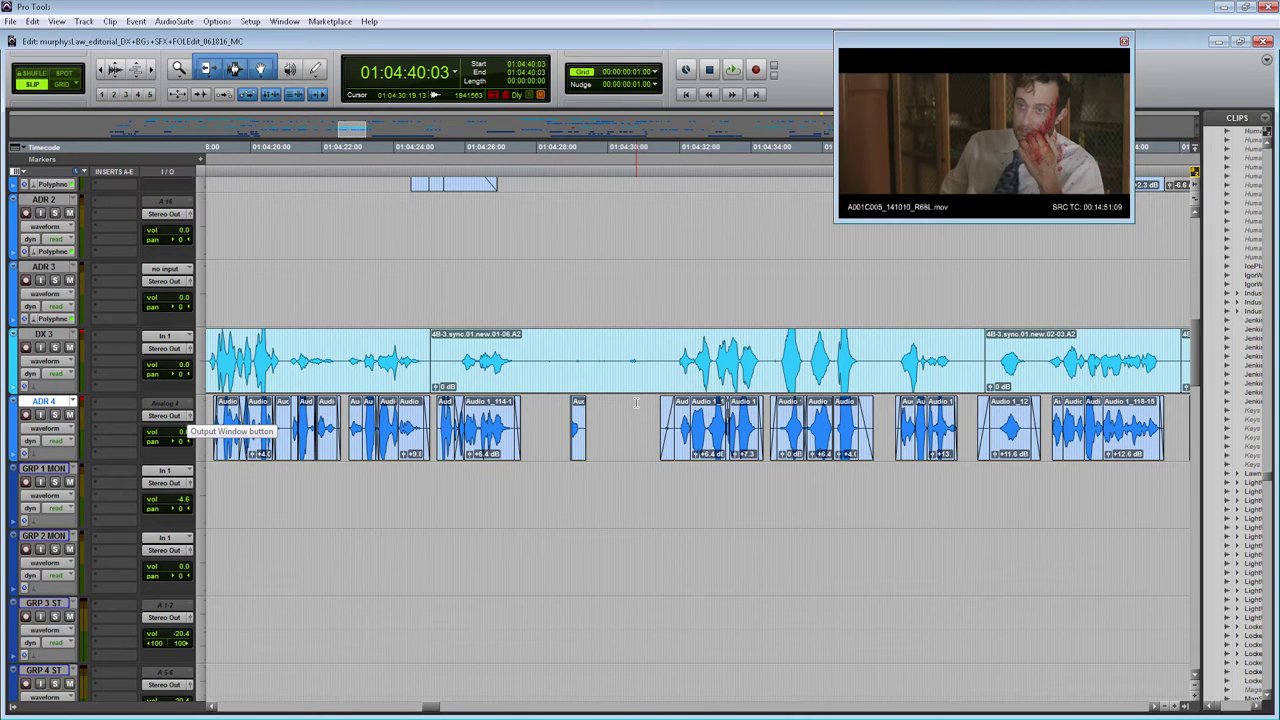
Switch the ADR 4 track to playlists view and place the edit cursor at 01:04:32:02 on it.
left_click(811, 474)
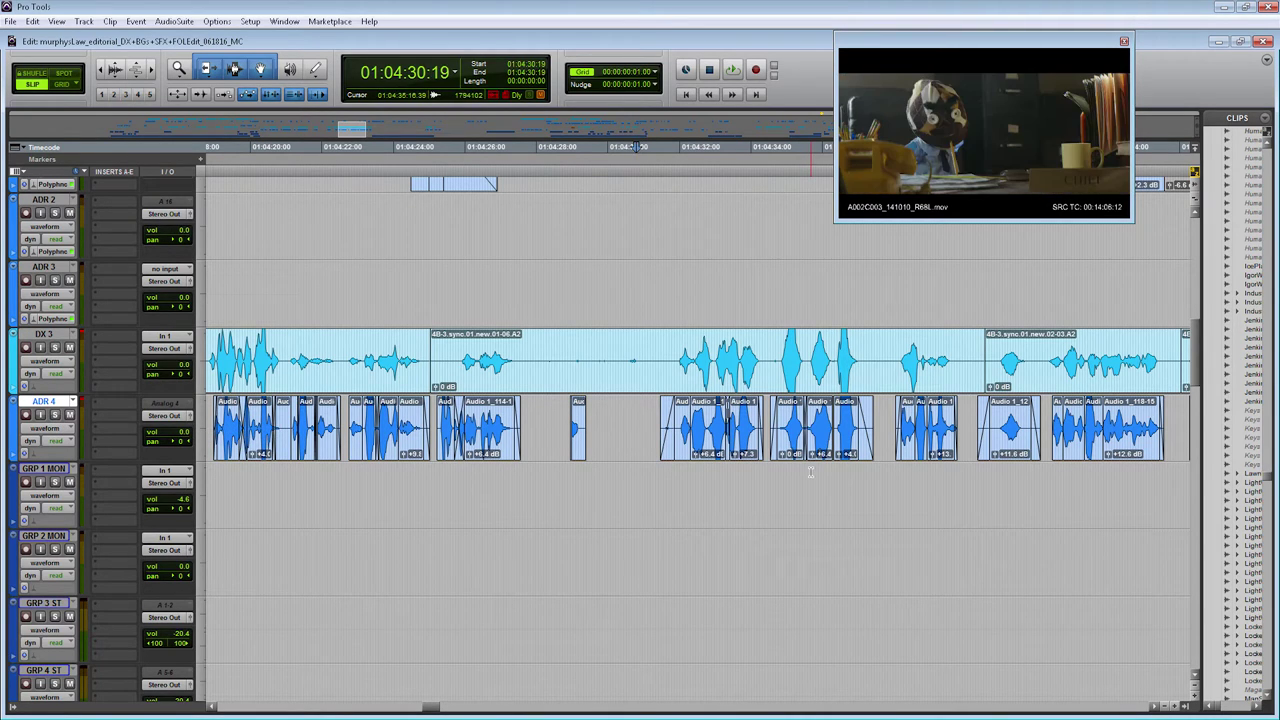
key("ctrl+bracketright")
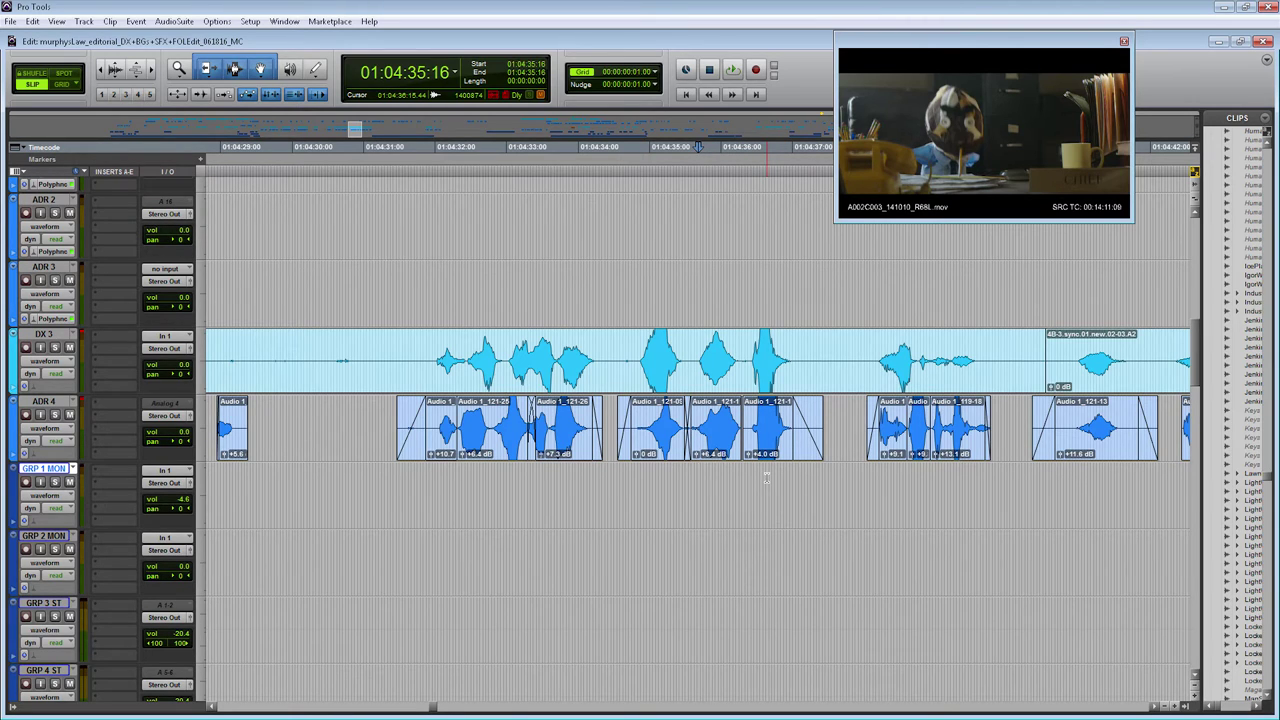
left_click(66, 428)
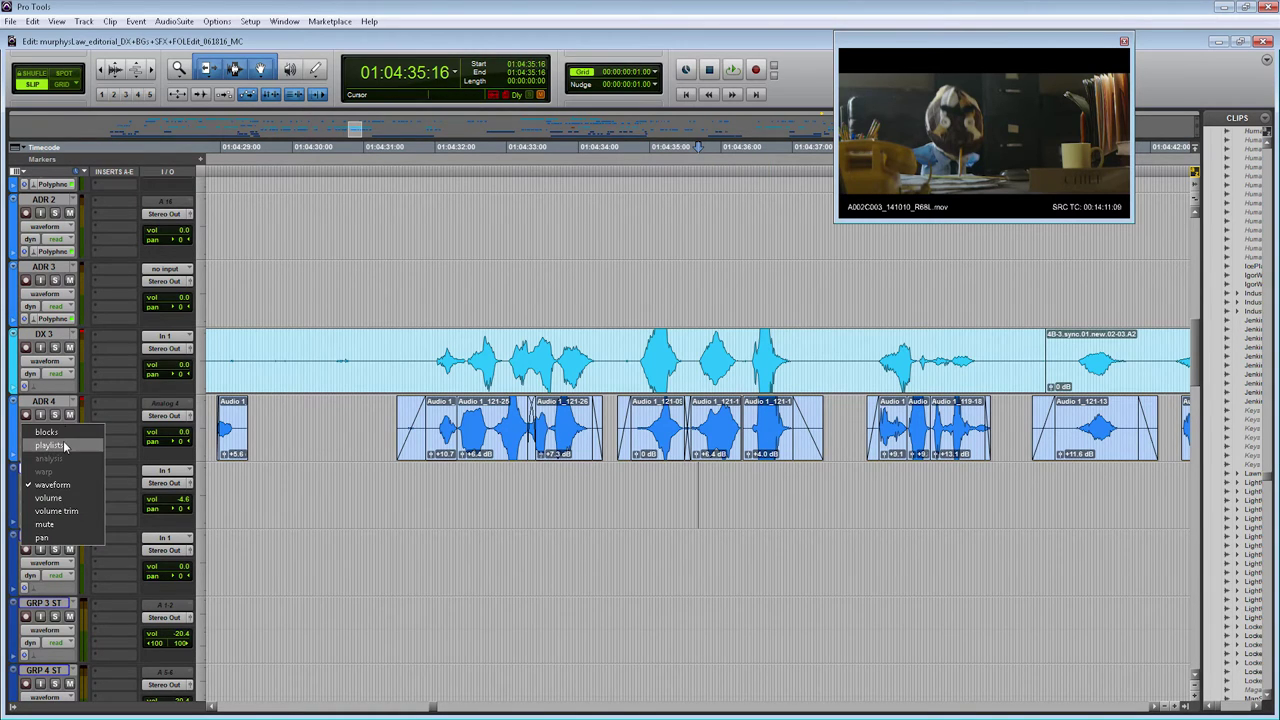
left_click(49, 444)
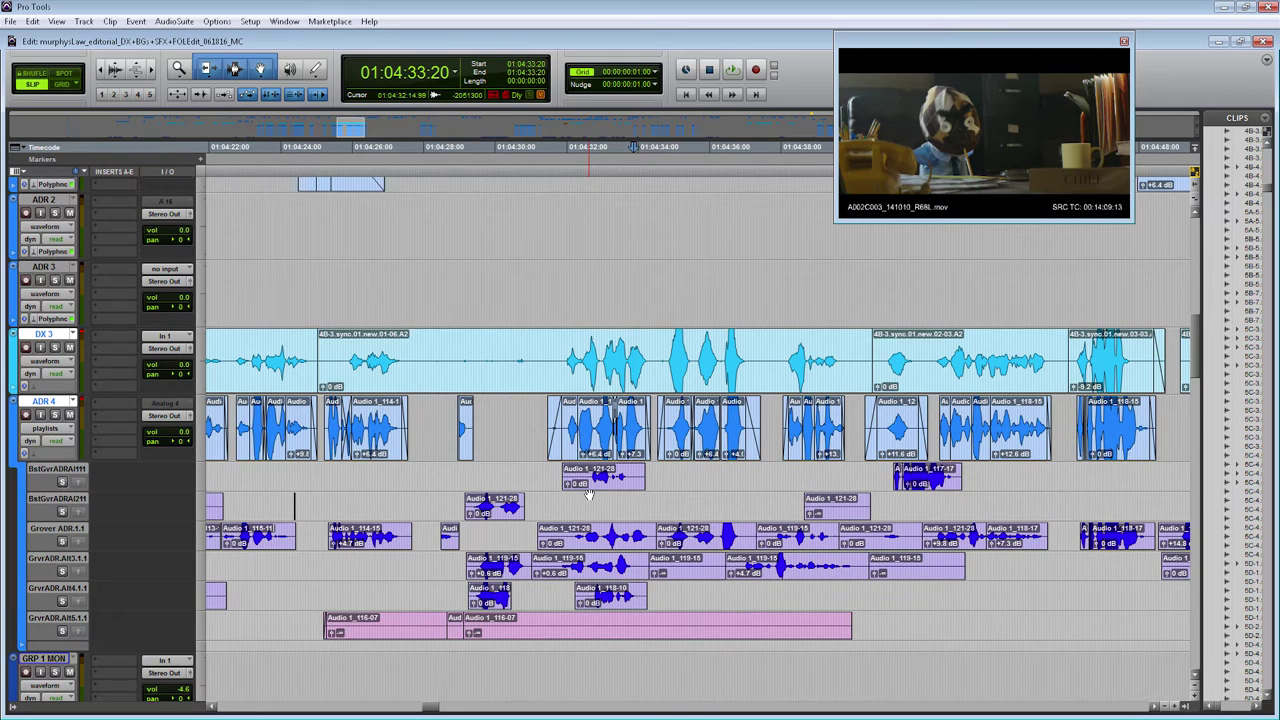
left_click(565, 451)
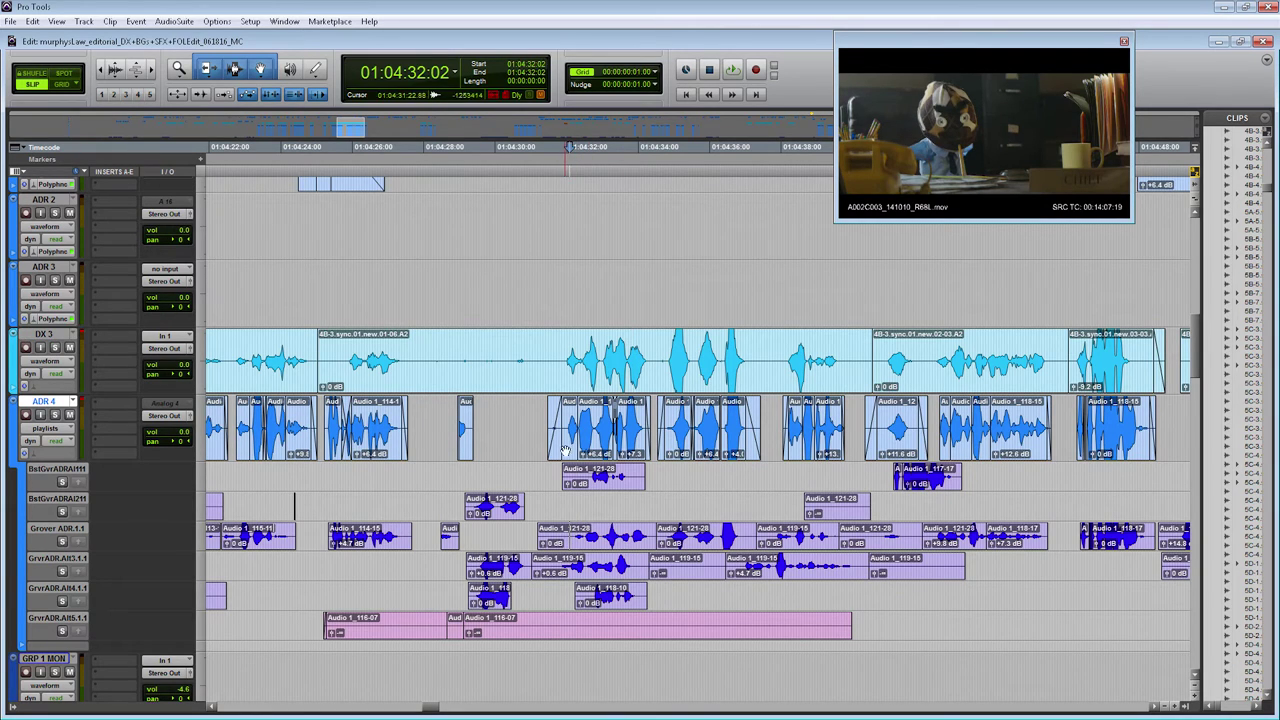
Solo the ADR 4 track and play its replacement dialogue from 01:04:32:01.
left_click(566, 404)
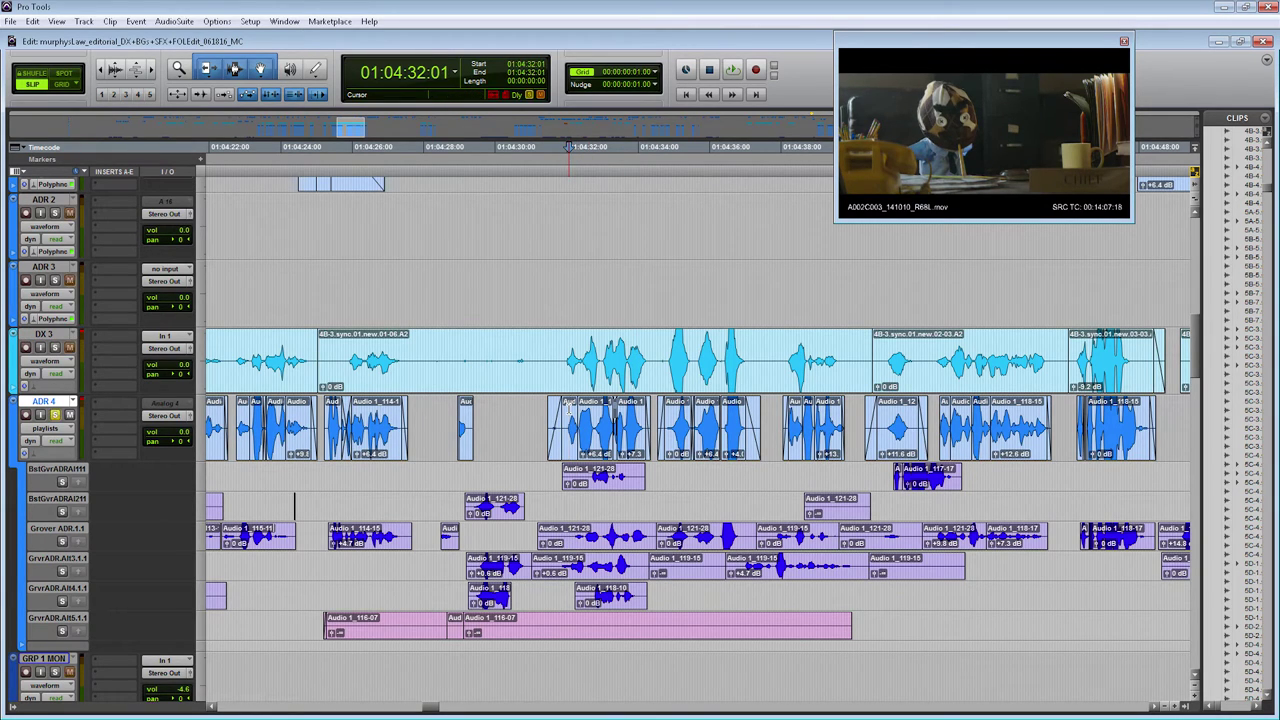
key("space")
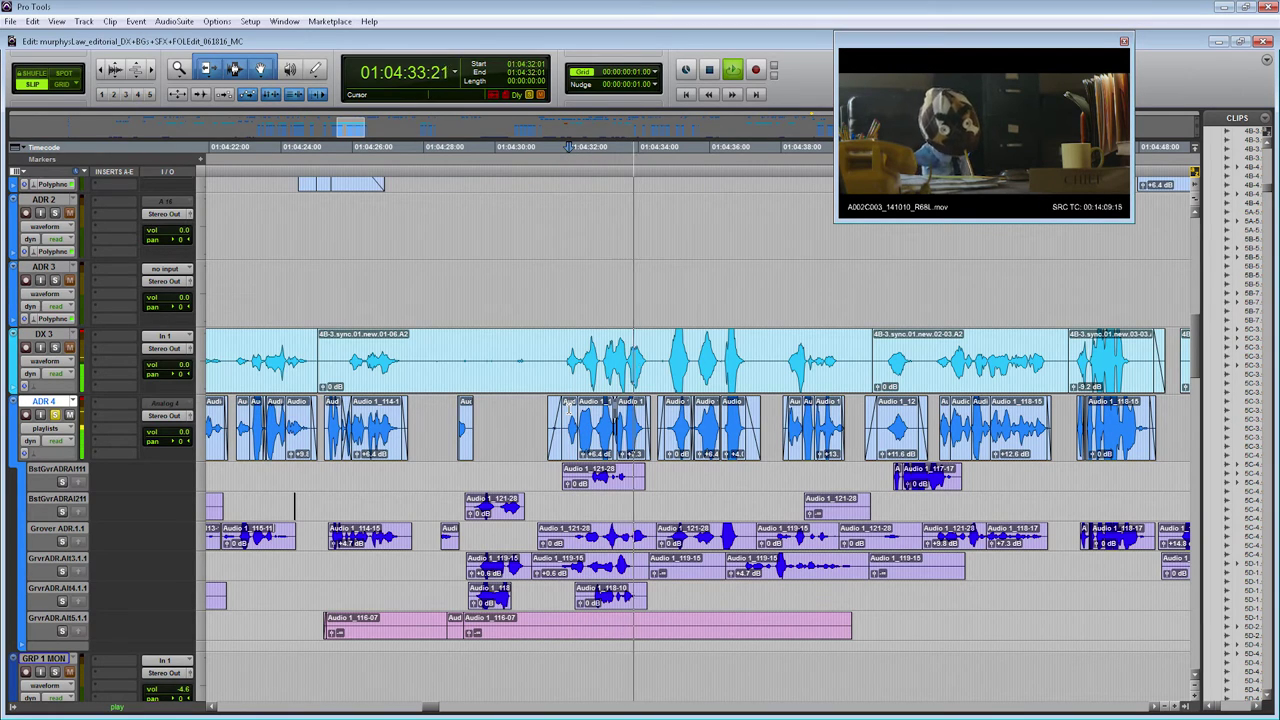
key("space")
left_click(556, 520)
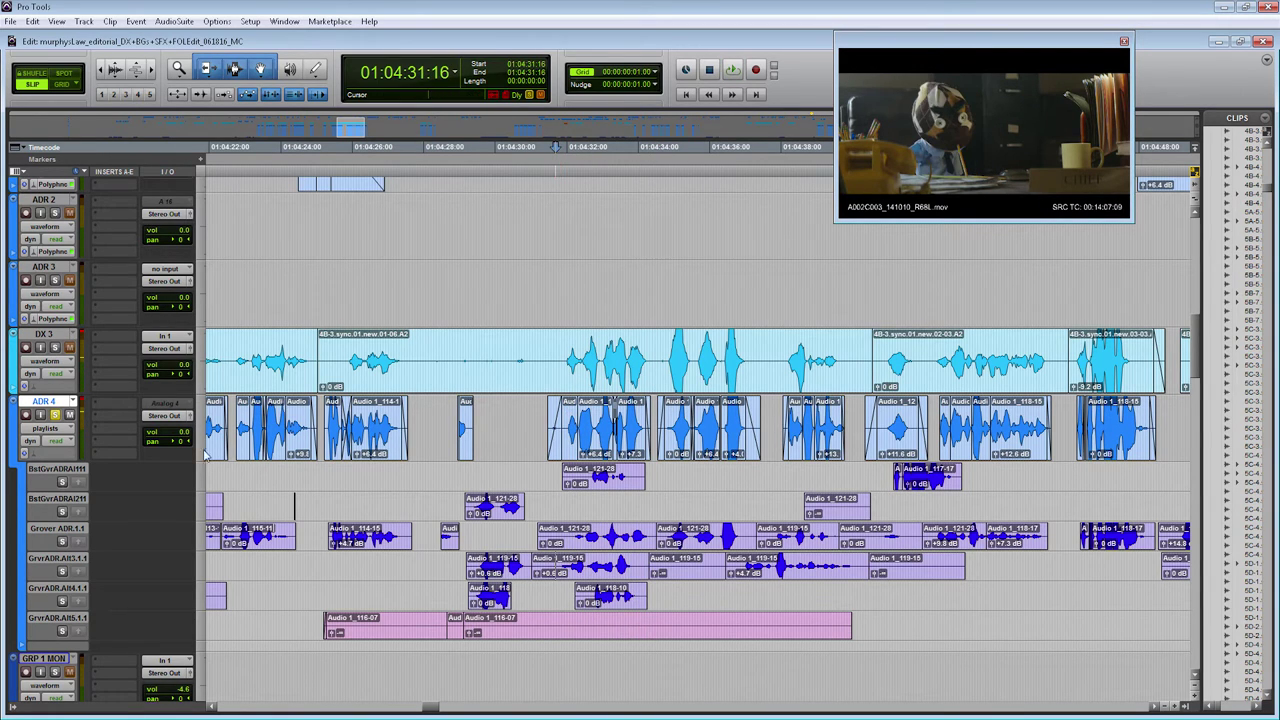
Mute the 4B-3.sync.01.new.01-06.A2 production dialogue clip on the DX 3 track.
left_click(627, 389)
right_click(628, 389)
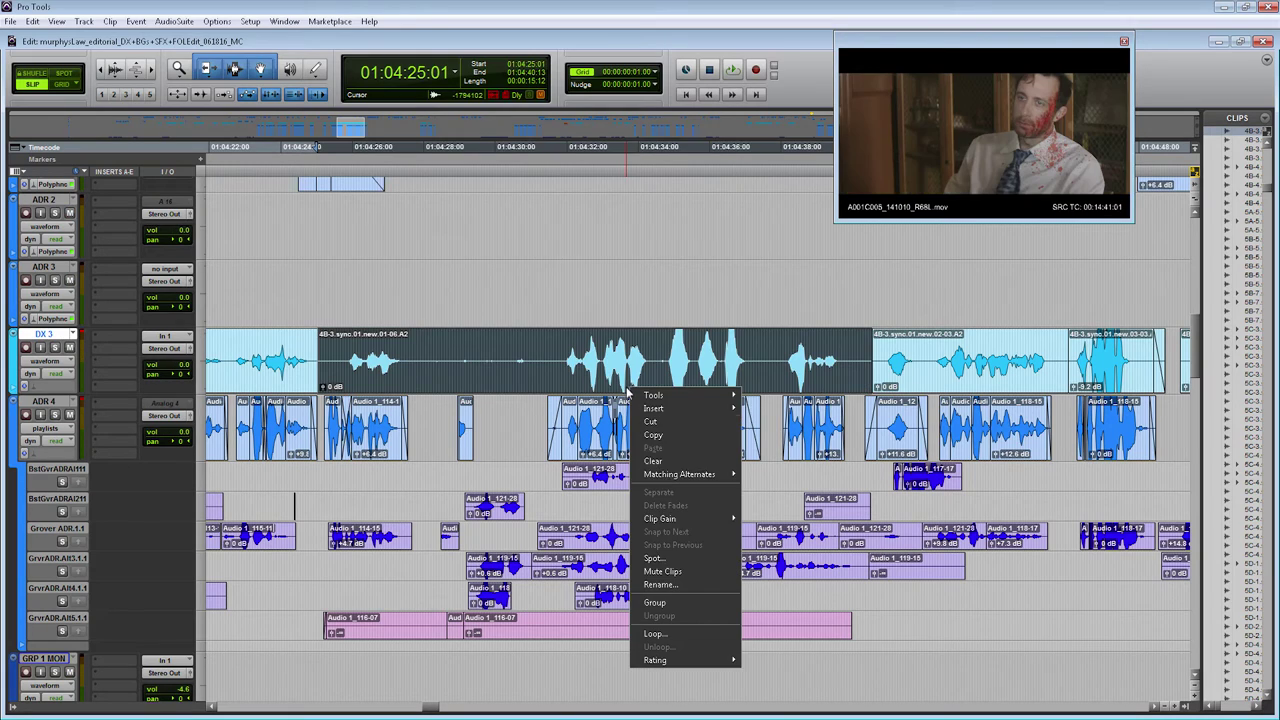
left_click(662, 571)
Solo and play the Audio 1_119-15 clip at 01:04:31:00 on the GrvrADR.Alt3.1.1 playlist, and raise its clip gain to +4.7 dB.
left_click(565, 562)
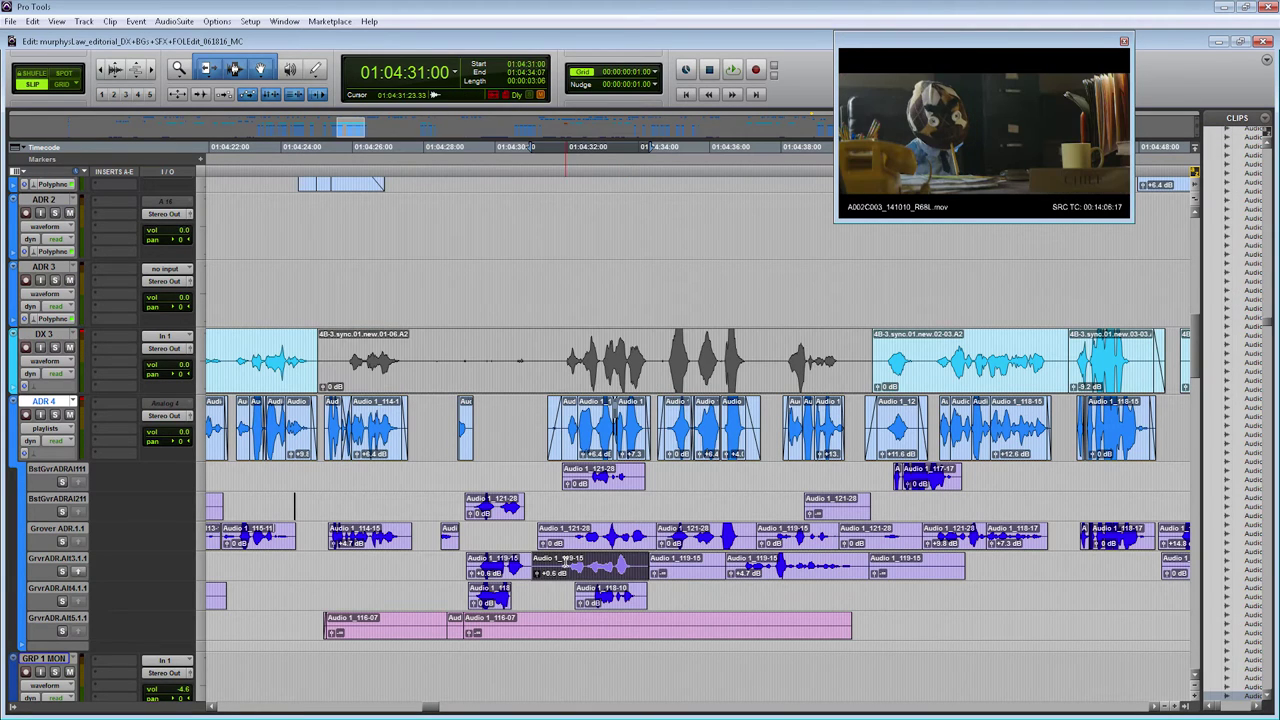
key("shift+s")
key("space")
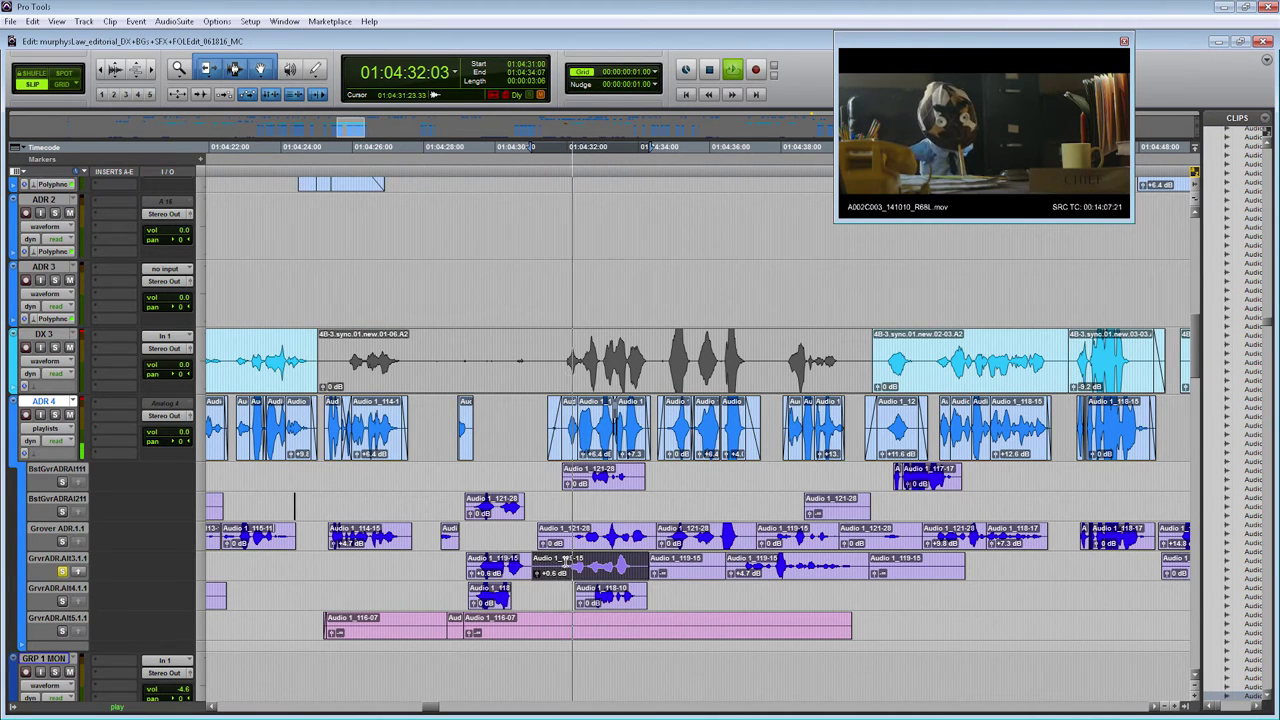
left_click_drag(539, 573, 540, 577)
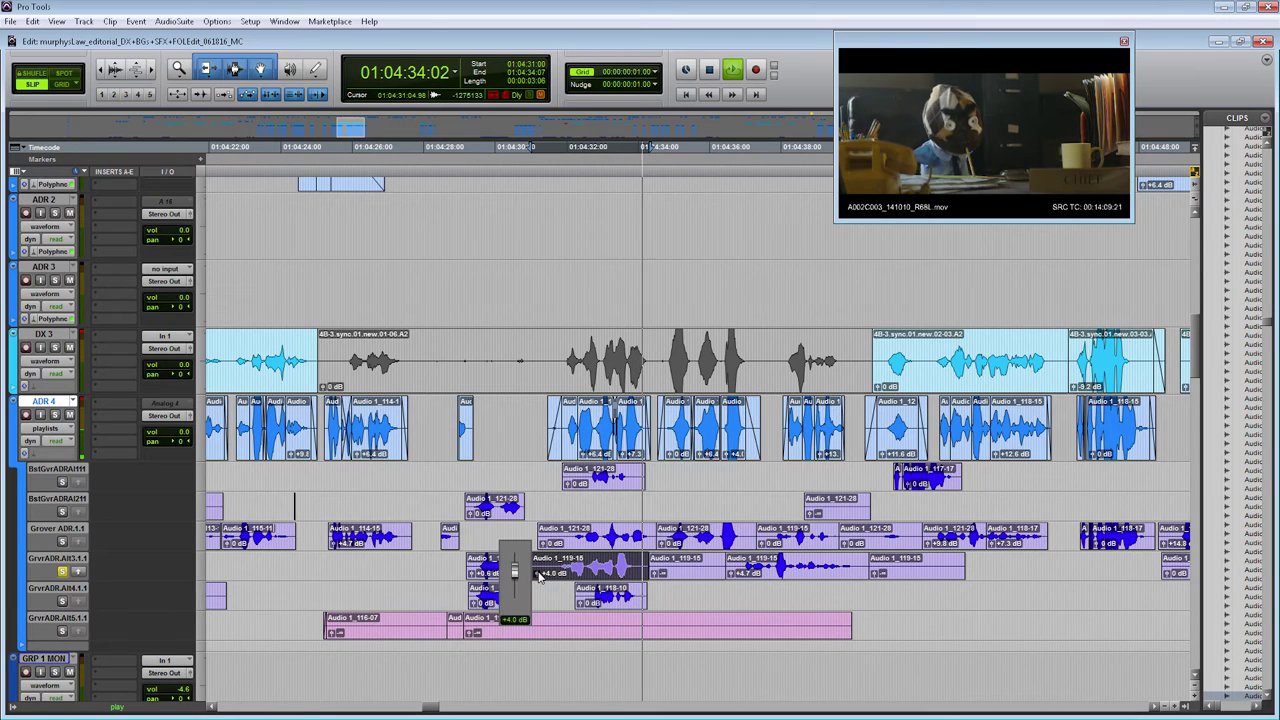
key("space")
left_click(63, 575)
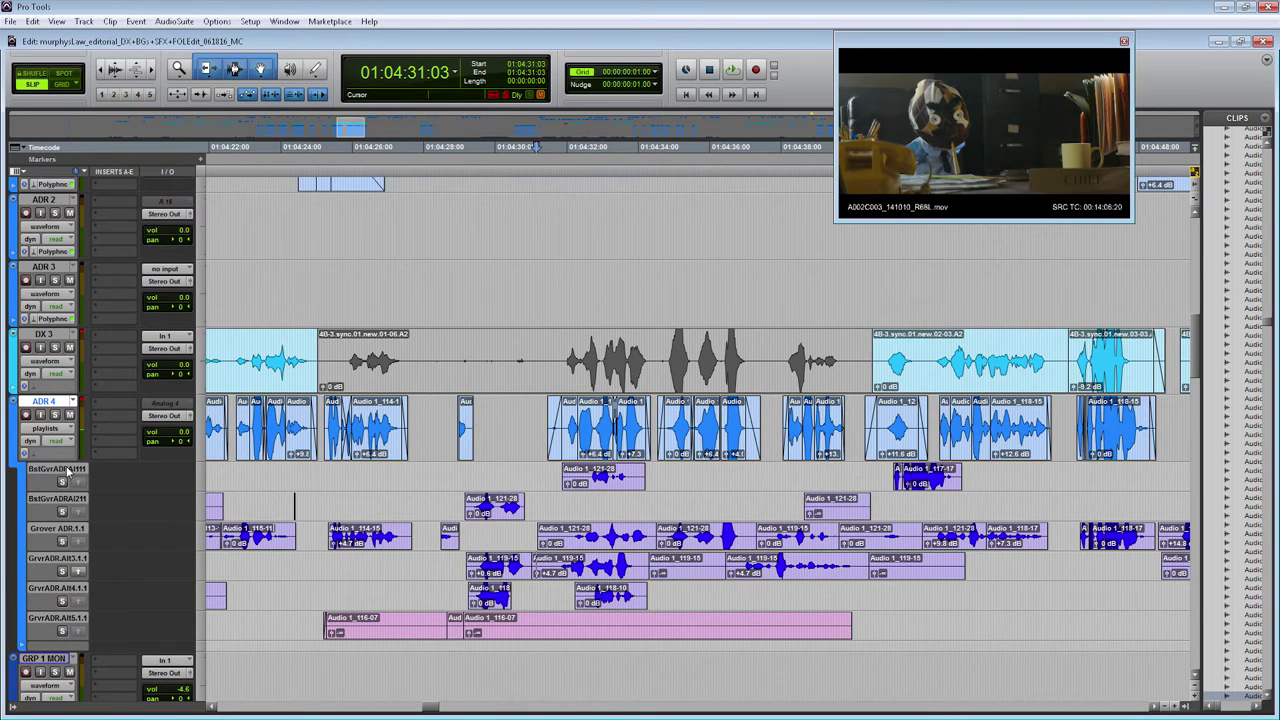
Unmute the 4B-3.sync.01.new.01-06.A2 clip on DX 3 and place the edit cursor at 01:04:32:12.
right_click(530, 387)
left_click(615, 571)
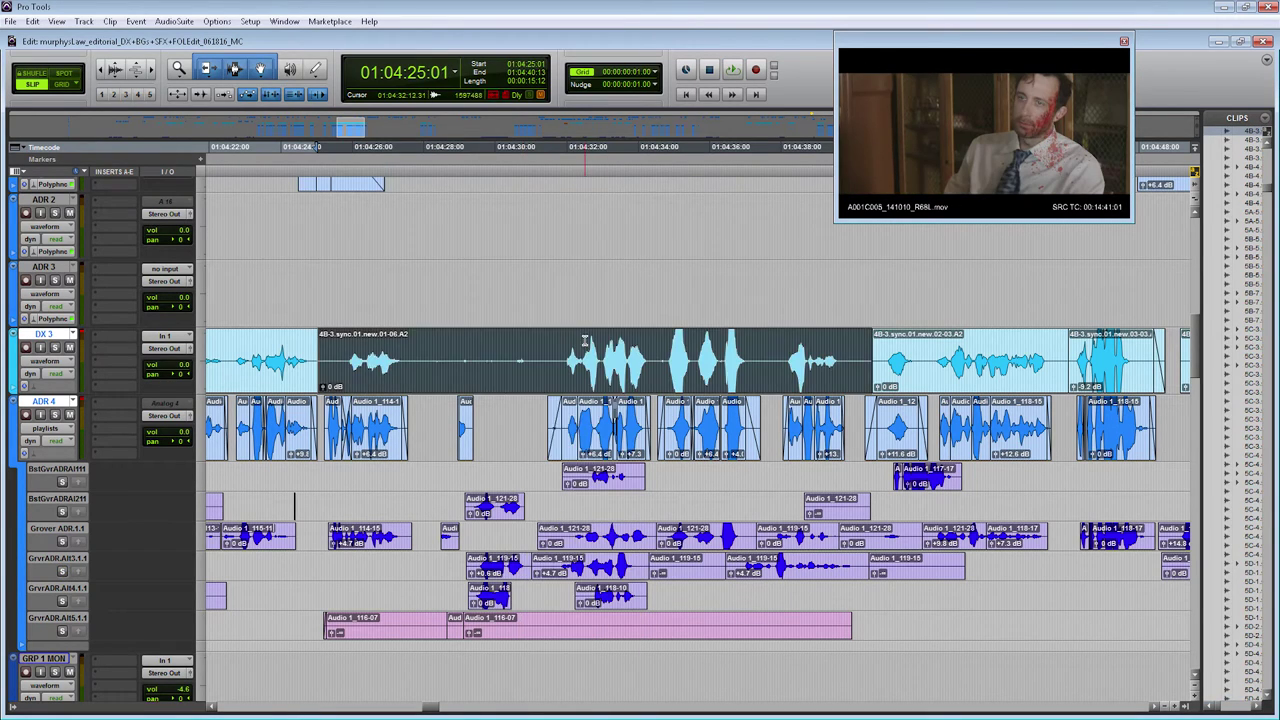
left_click(585, 341)
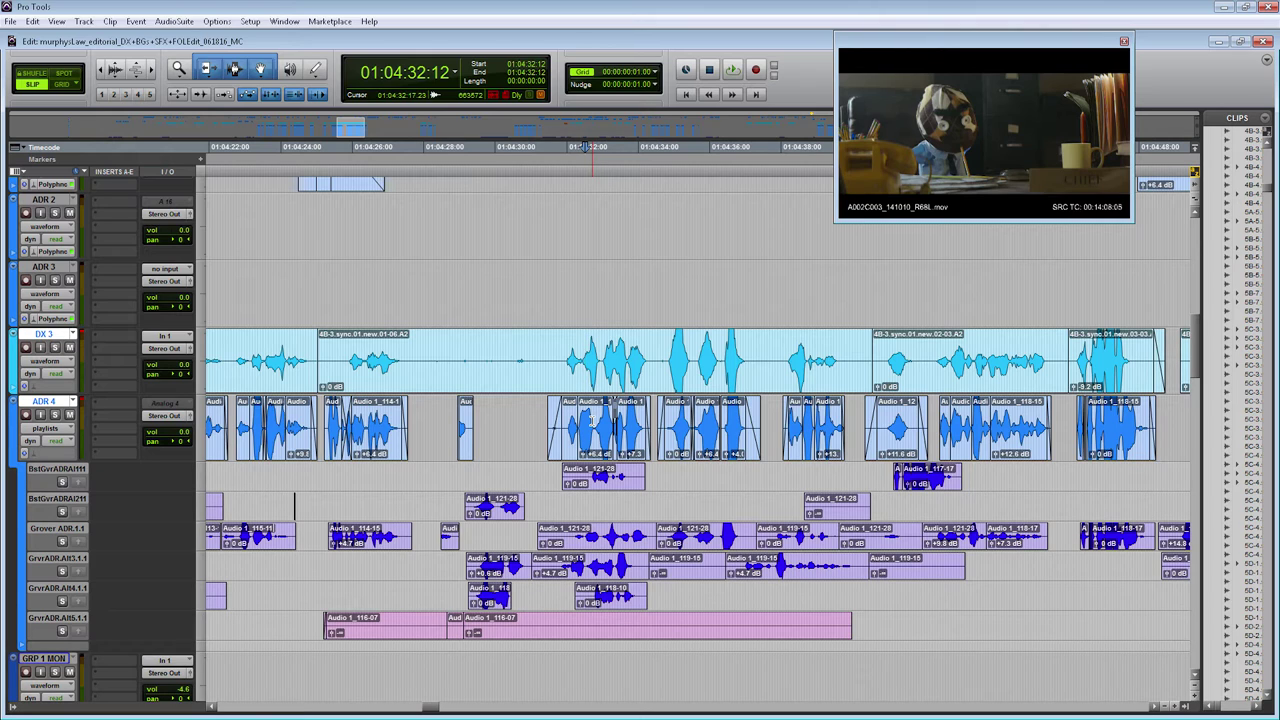
Return the ADR 4 track from playlists view to waveform view so its alternate playlists are hidden.
key("KP_Decimal")
key("KP_1")
key("KP_Decimal")
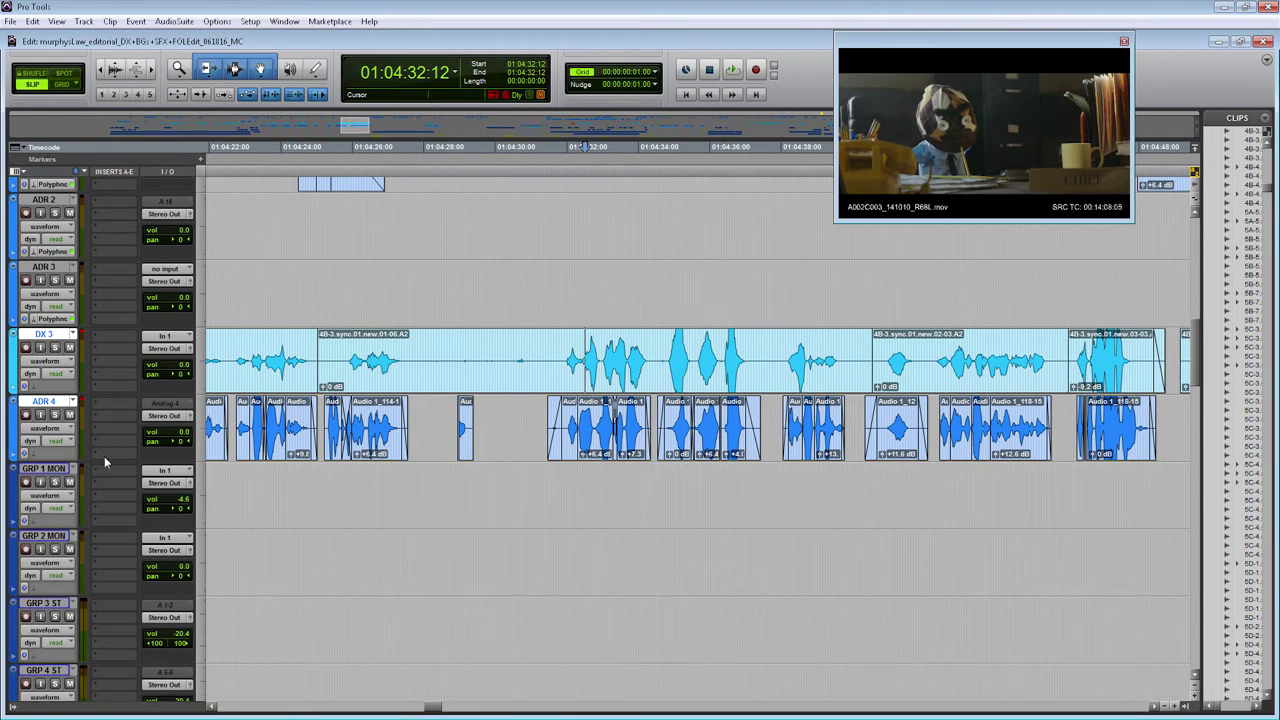
Delete the Audio 1_121-26 clip on ADR 4 and extend the end of the preceding Audio 1_121-25 clip to 01:04:34:07.
left_click(600, 420)
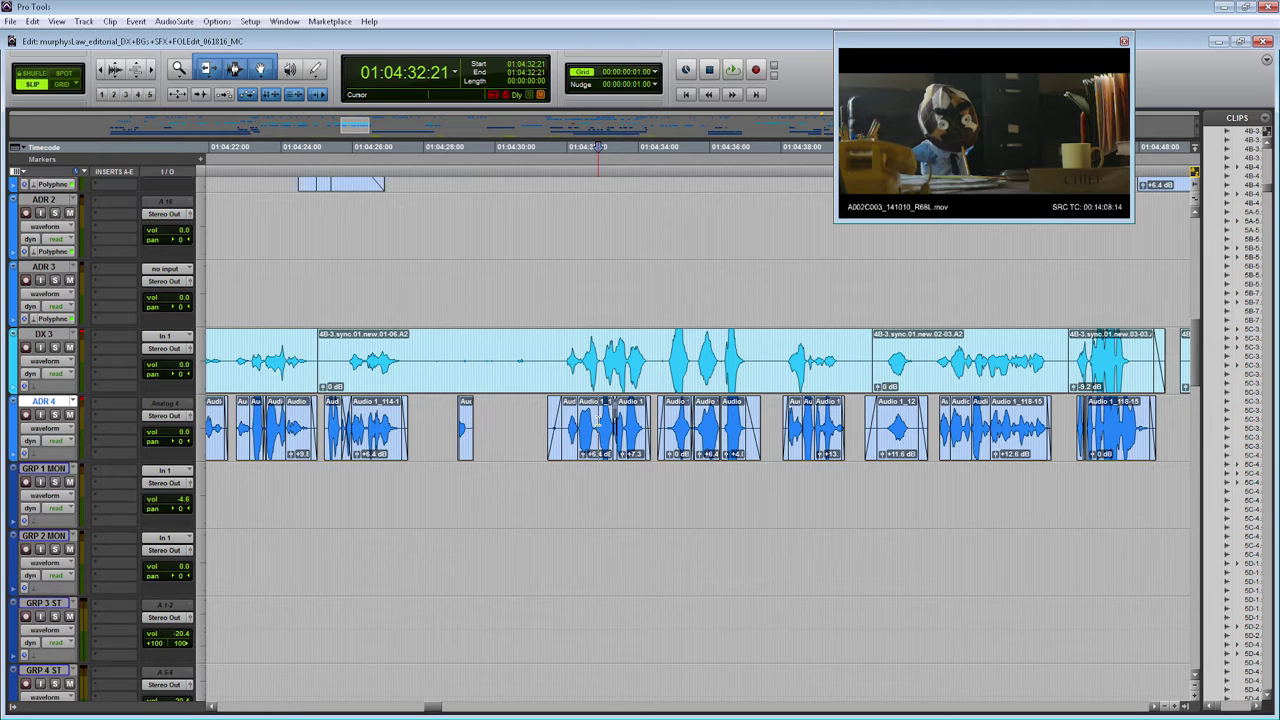
key("ctrl+bracketright")
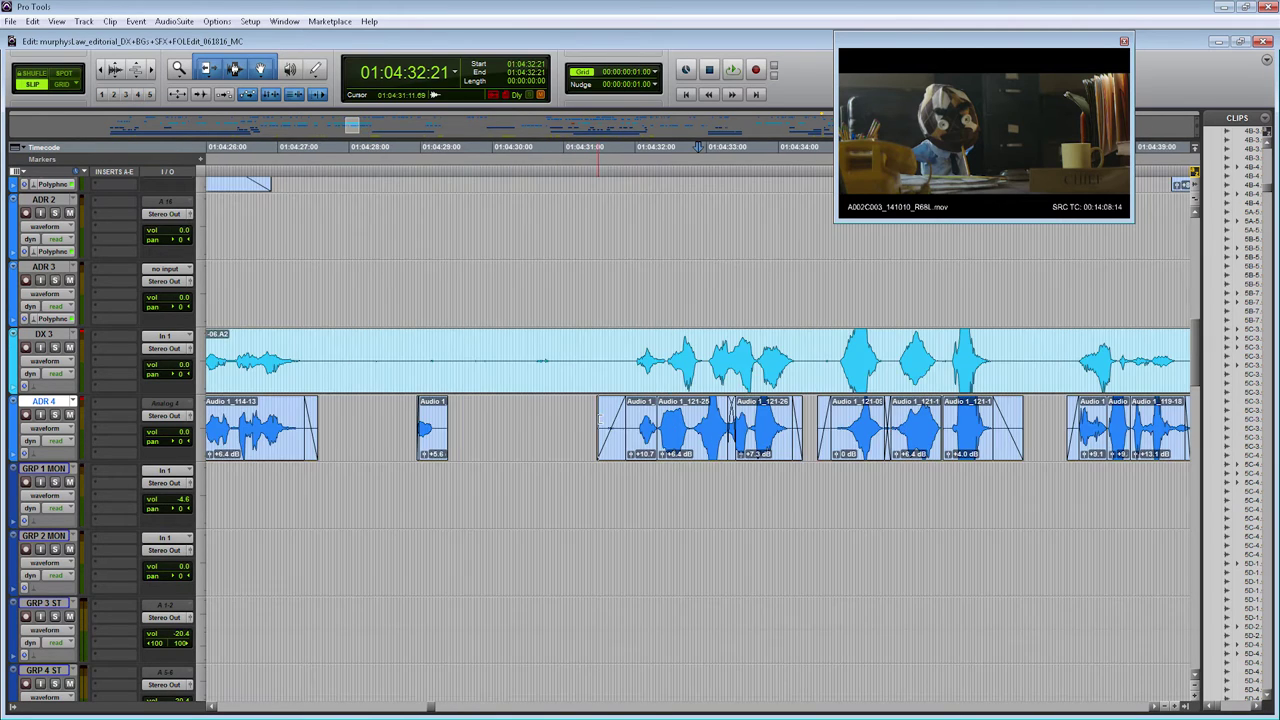
key("ctrl+bracketright")
left_click(824, 444)
key("Delete")
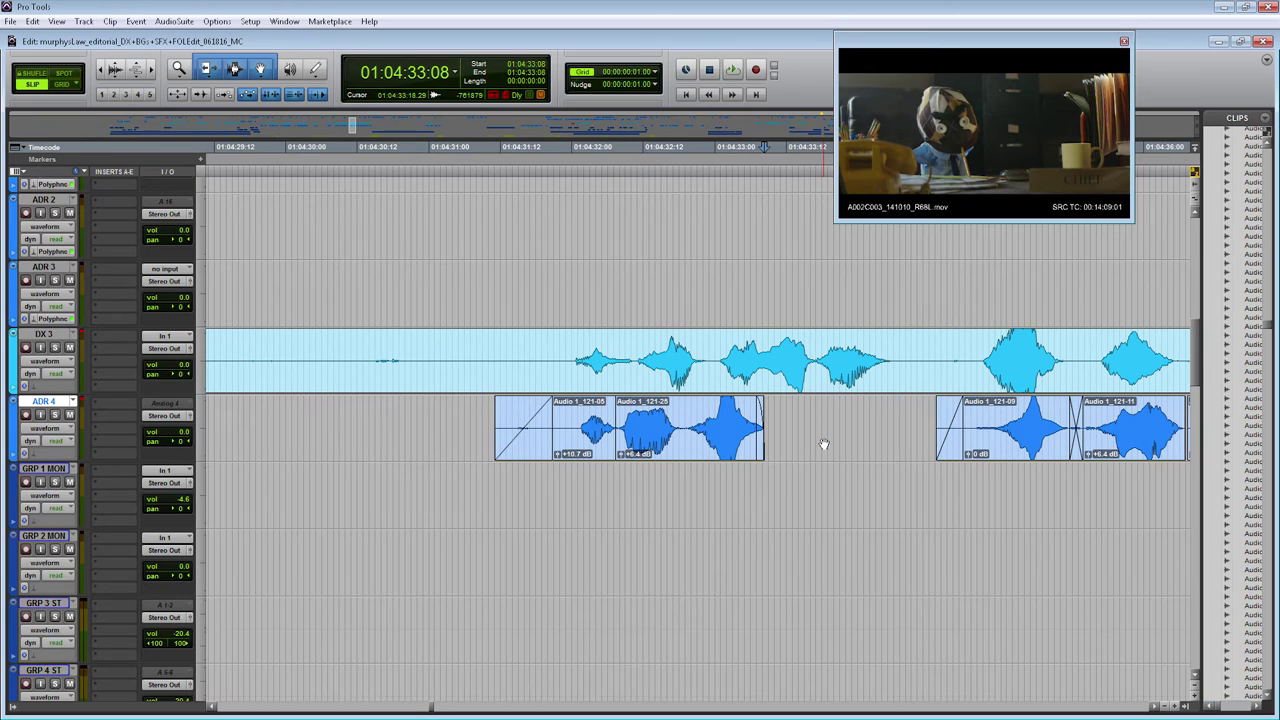
left_click(757, 442)
left_click_drag(757, 442, 903, 440)
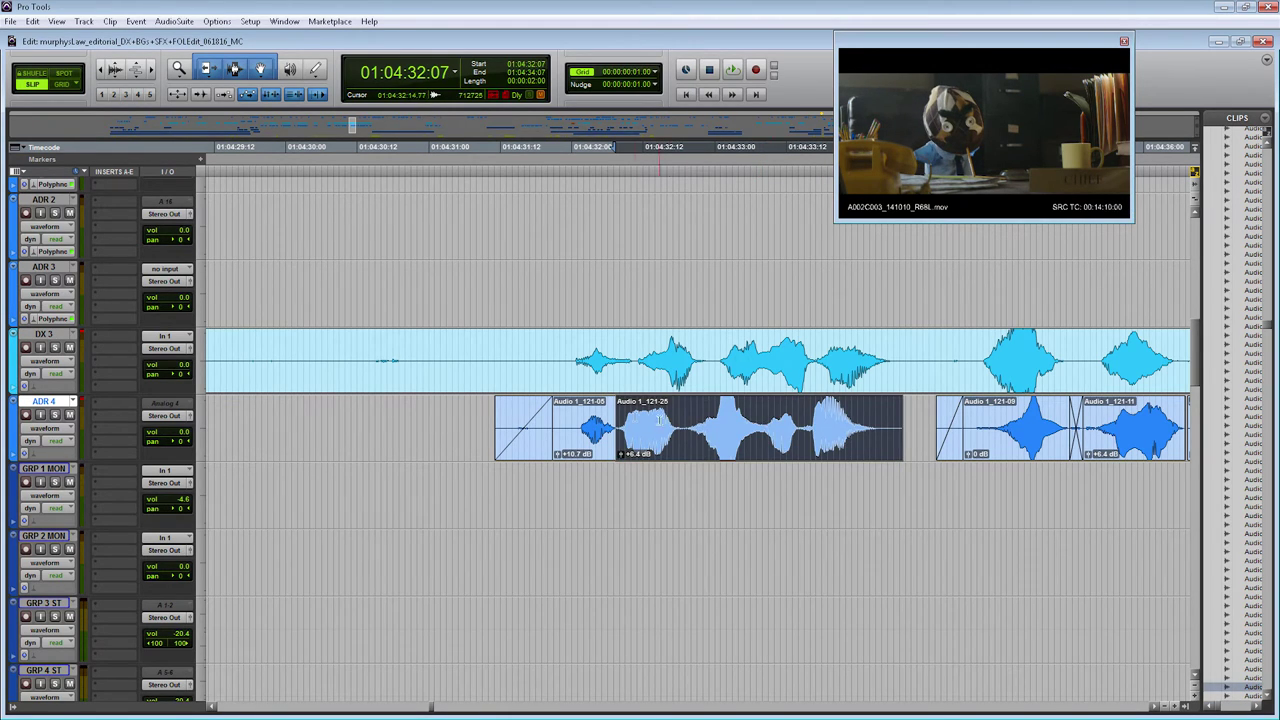
Play the DX 3 production dialogue against the extended ADR 4 clip from 01:04:32:00.
left_click(572, 344)
key("space")
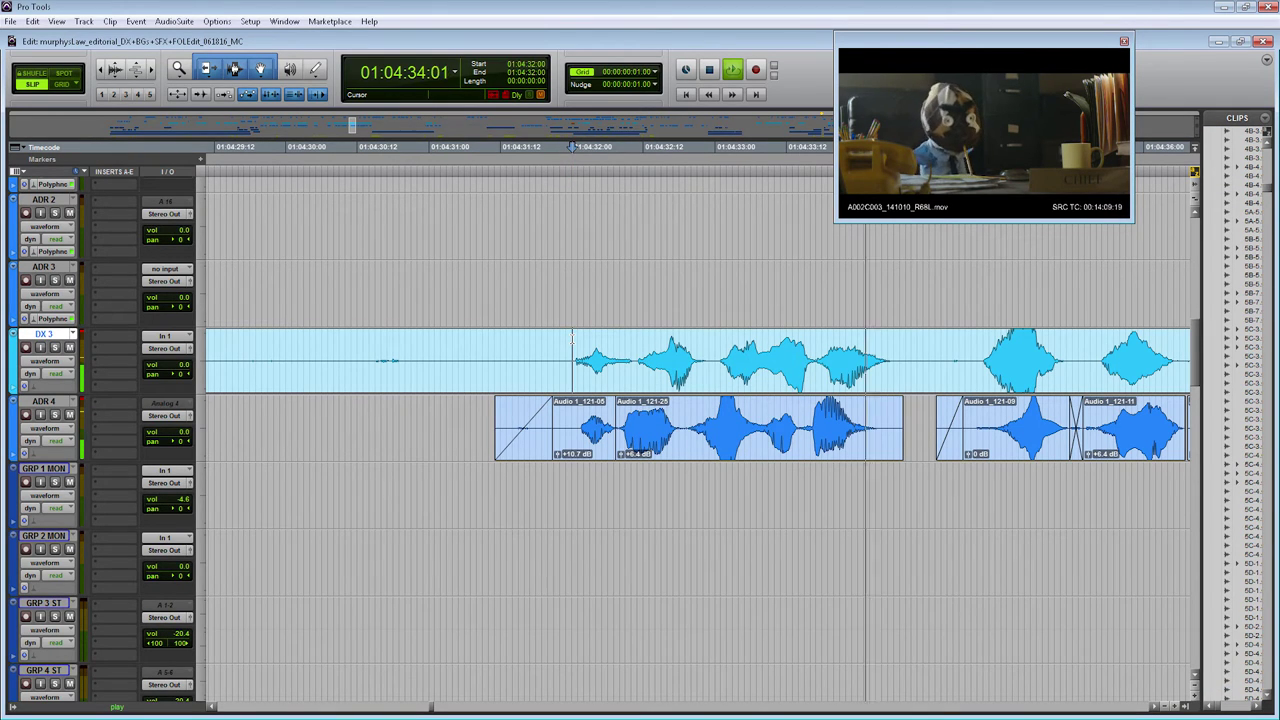
key("space")
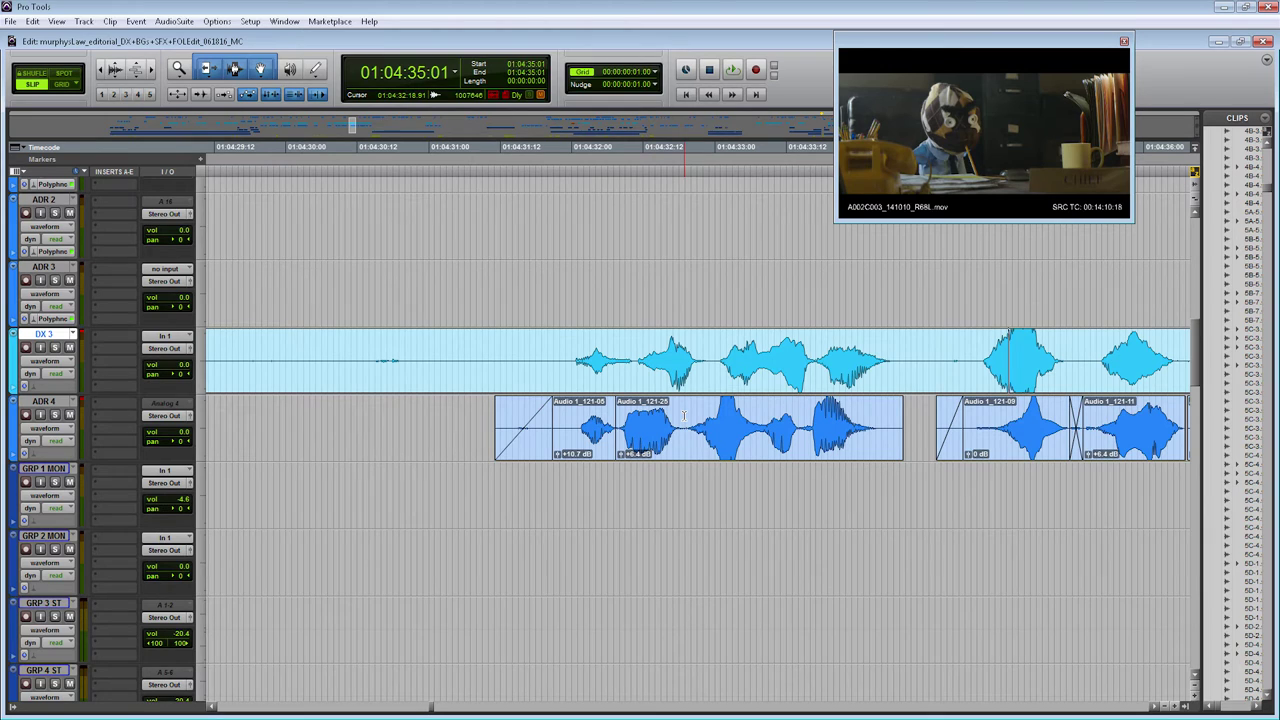
Shift the Audio 1_121-25 clip on ADR 4 to start at 01:04:32:09 and split it at 01:04:33:16.
left_click_drag(684, 438, 688, 443)
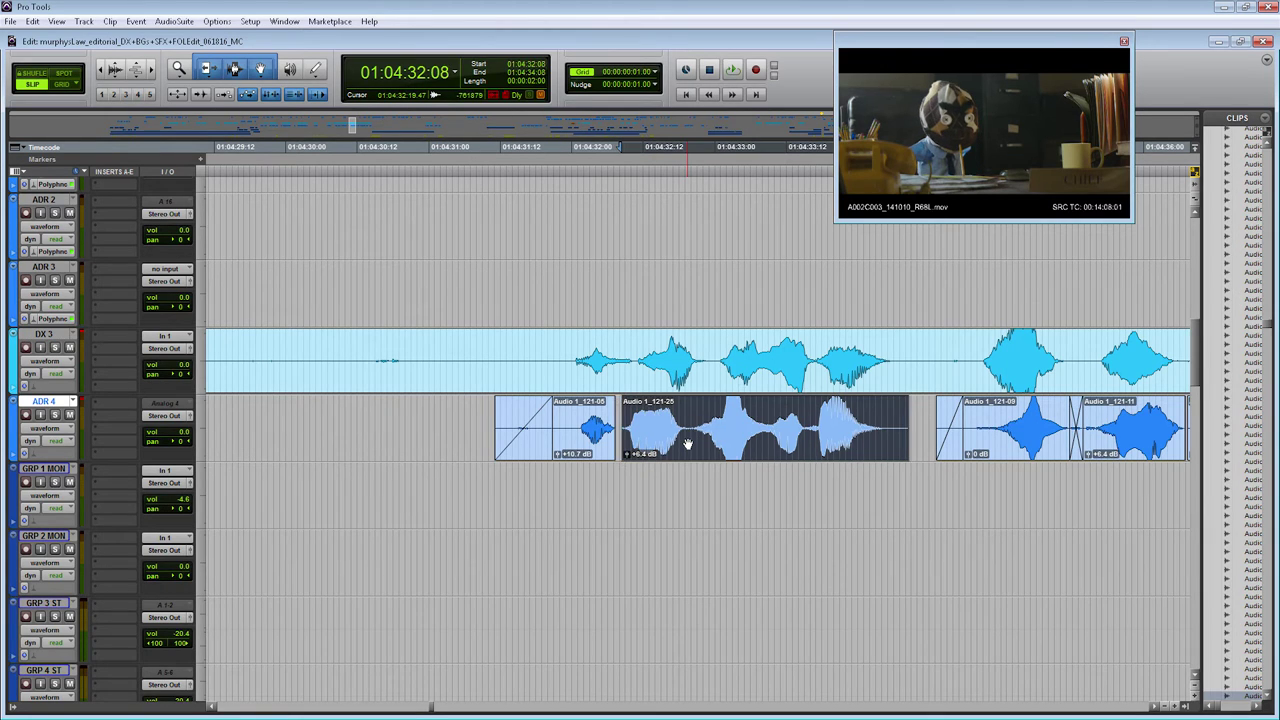
key("KP_Add")
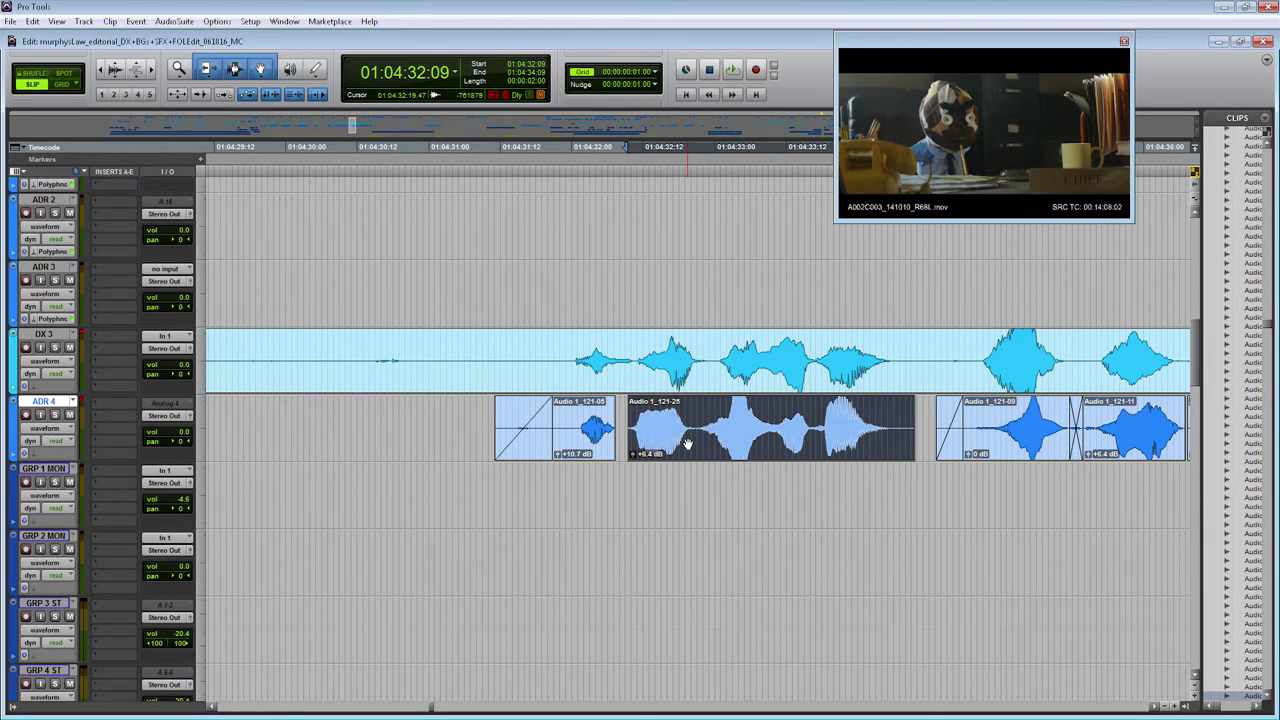
left_click(825, 411)
key("ctrl+]")
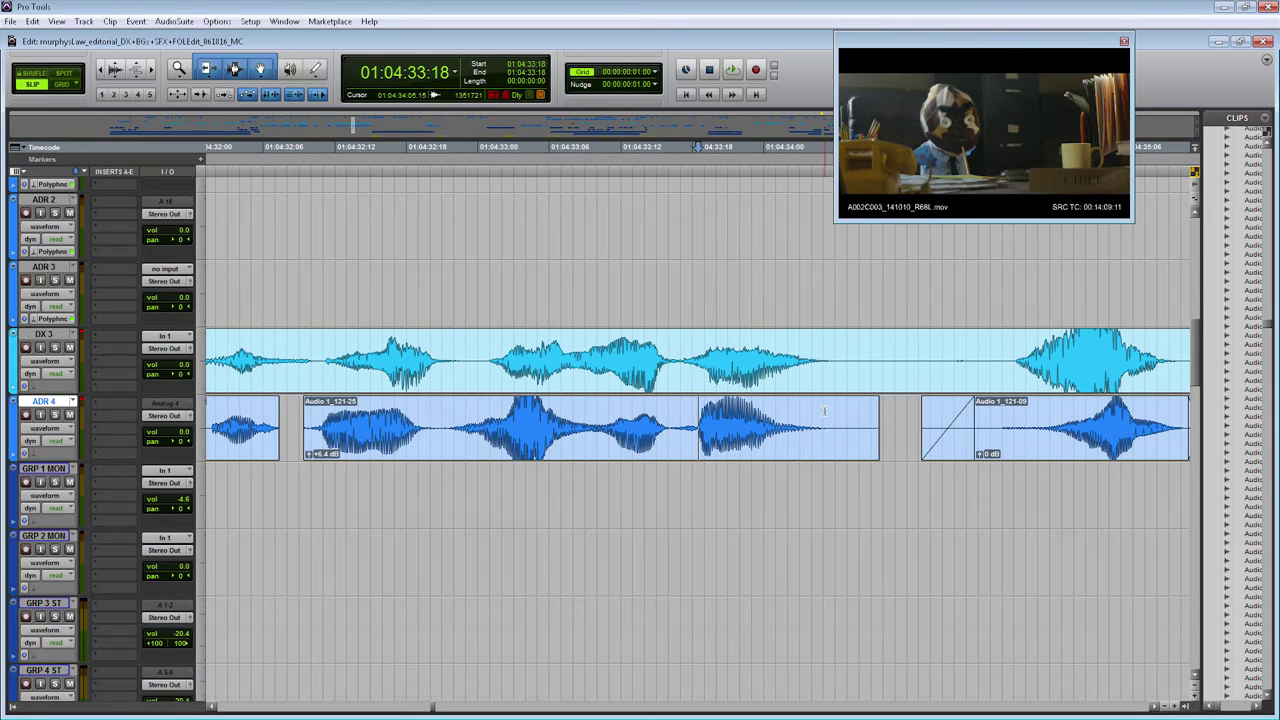
left_click(671, 417)
key("ctrl+e")
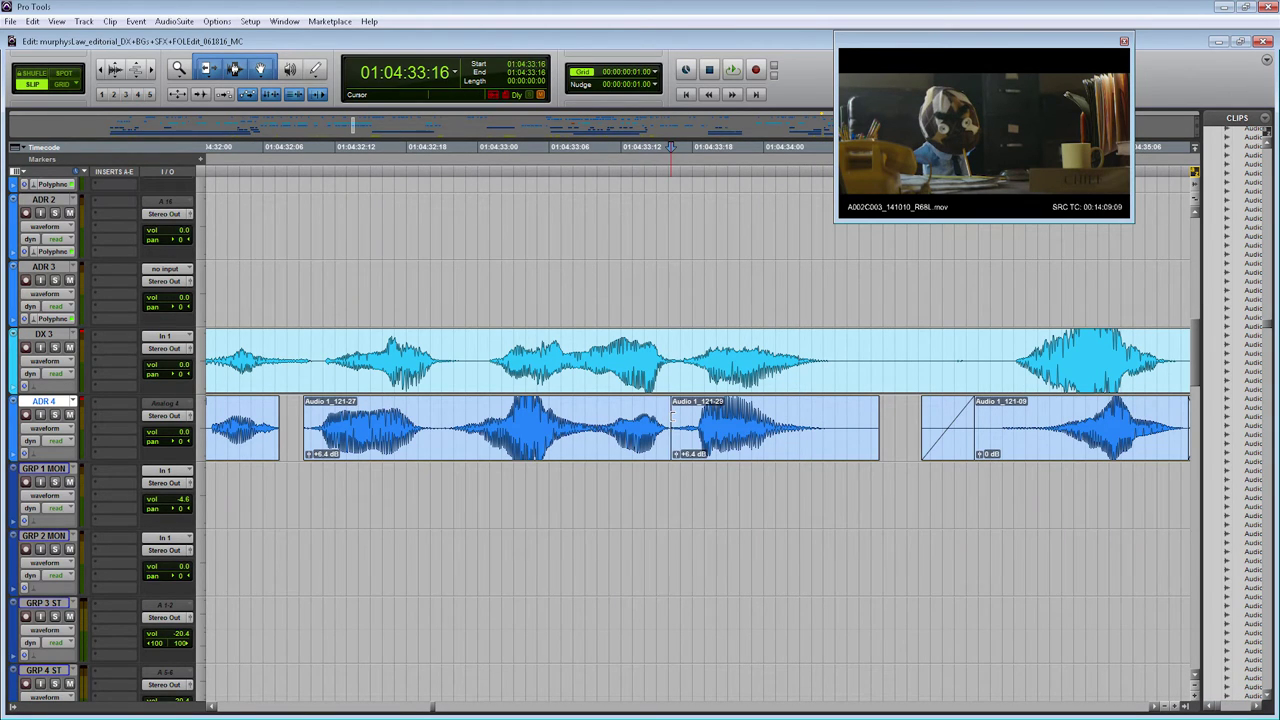
Time-stretch the ADR 4 clip starting at 01:04:33:16 with the TCE Trim tool so it ends at 01:04:34:12.
left_click(235, 72)
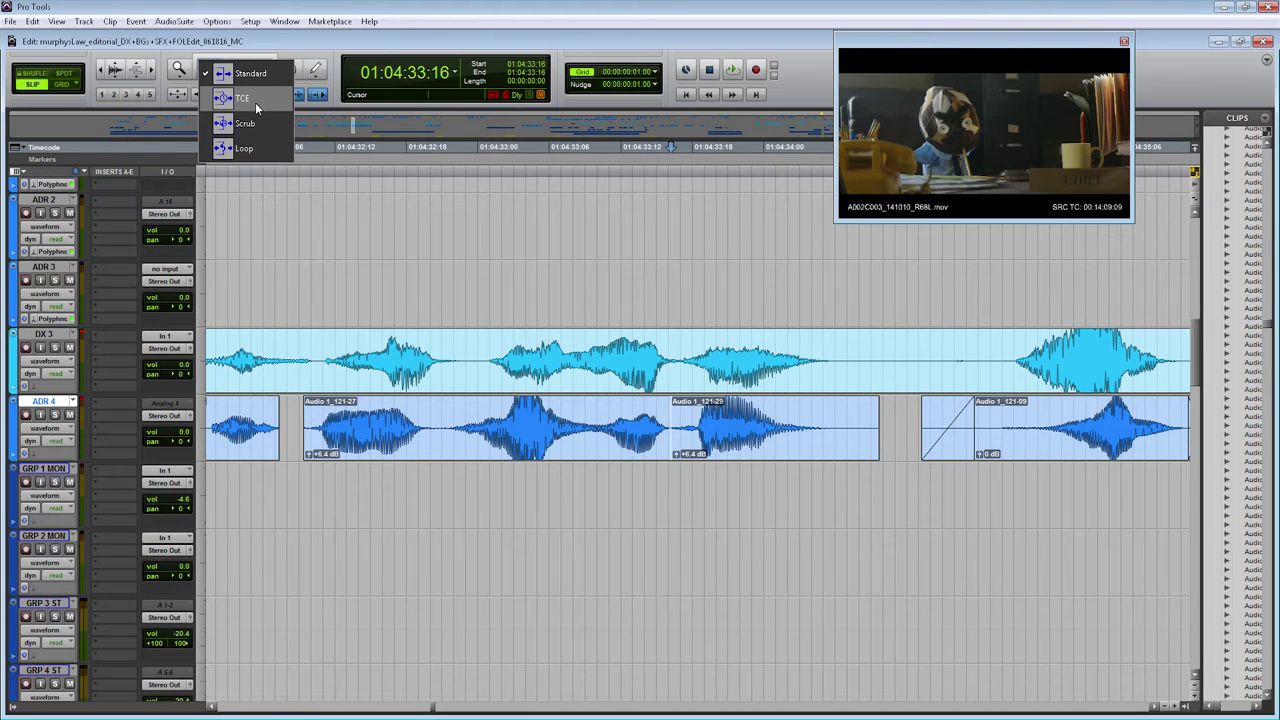
left_click(255, 102)
left_click_drag(878, 425, 908, 425)
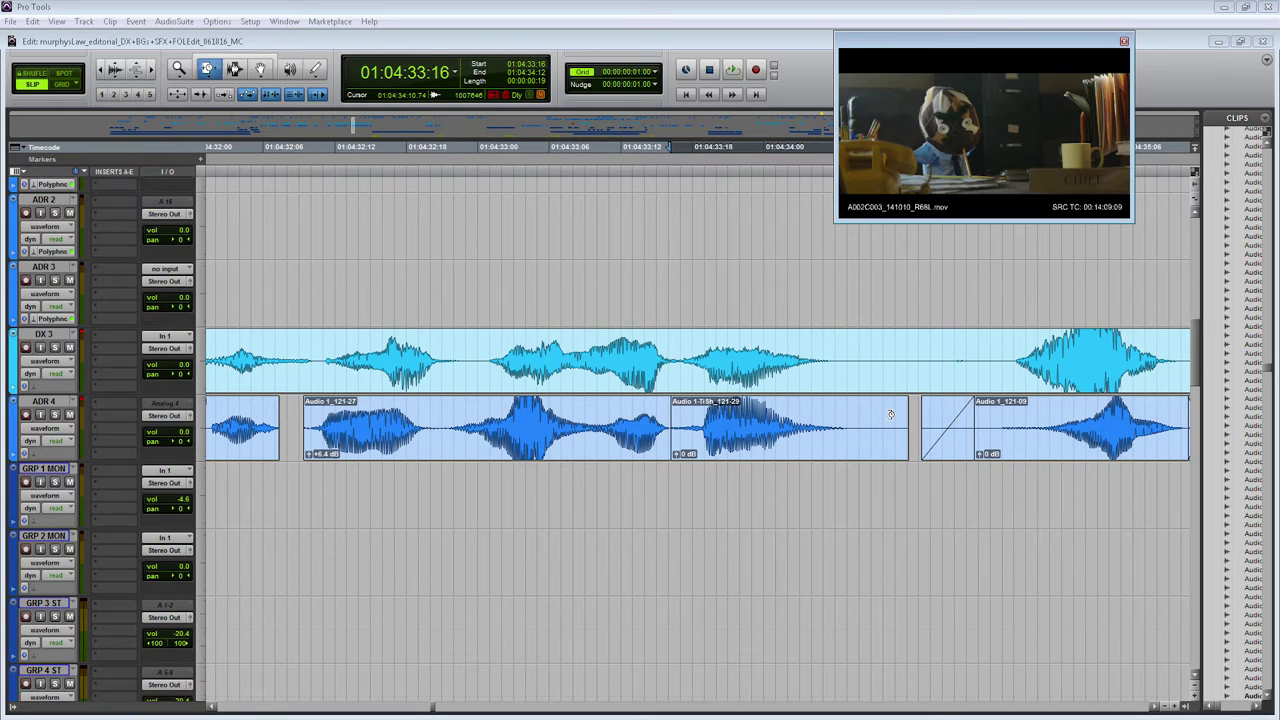
left_click(903, 427)
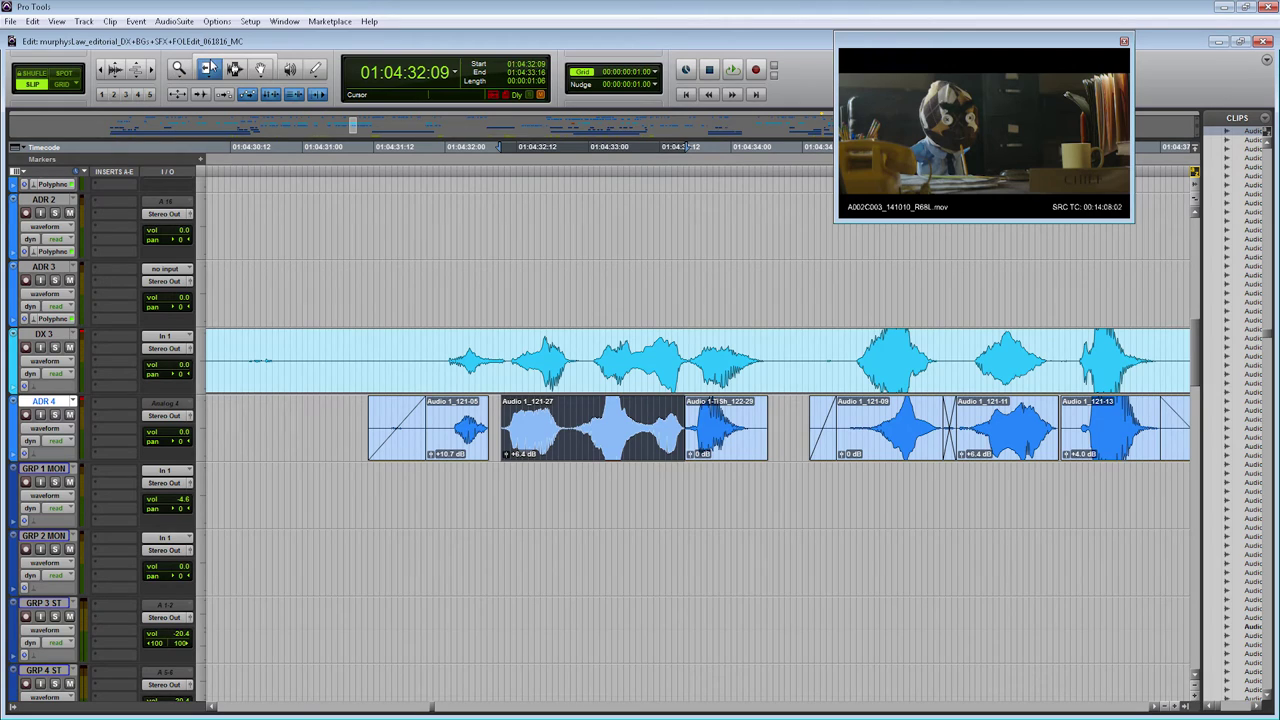
Activate the Smart Tool and play the re-timed ADR 4 line together with DX 3 from 01:04:32:00.
left_click(230, 60)
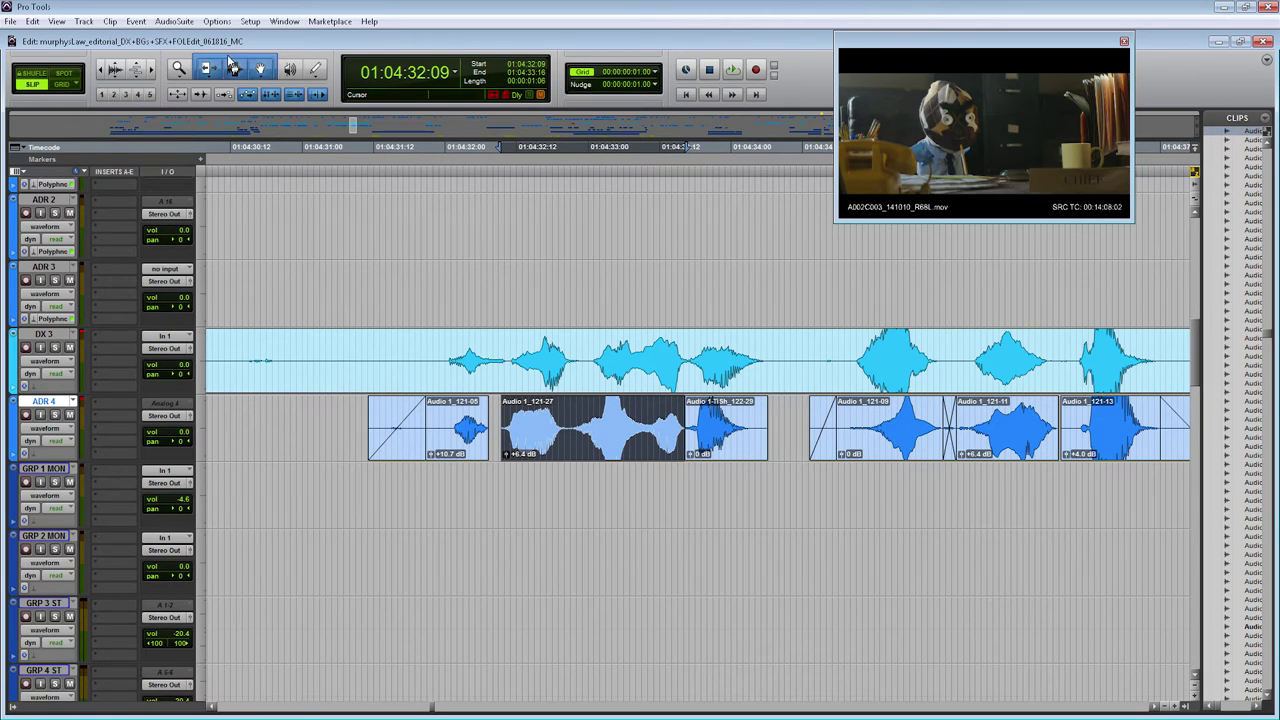
left_click(447, 403)
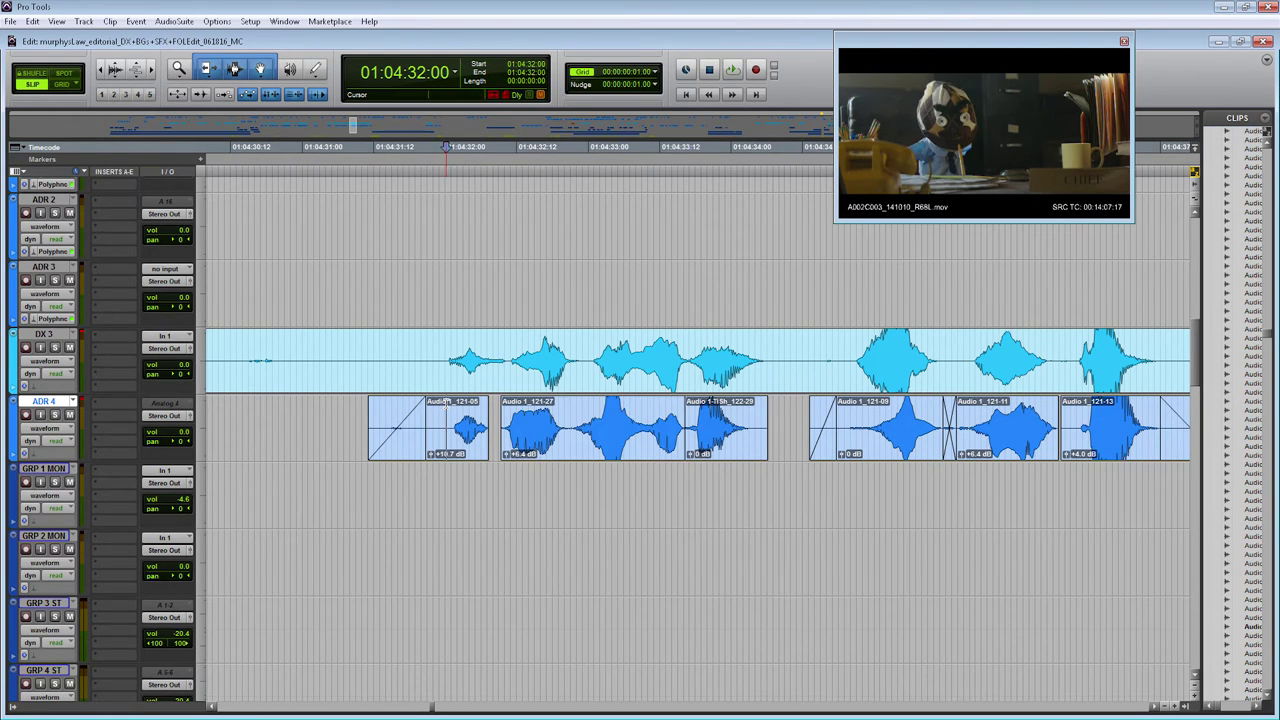
key("space")
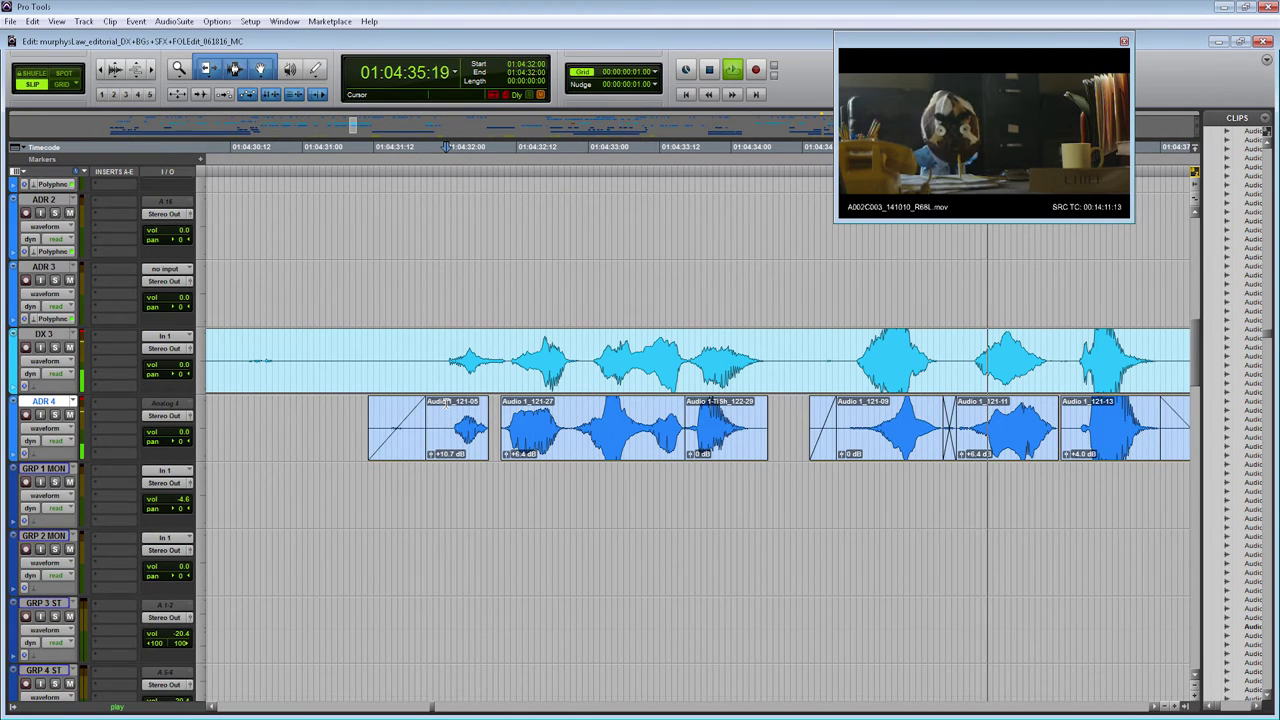
key("space")
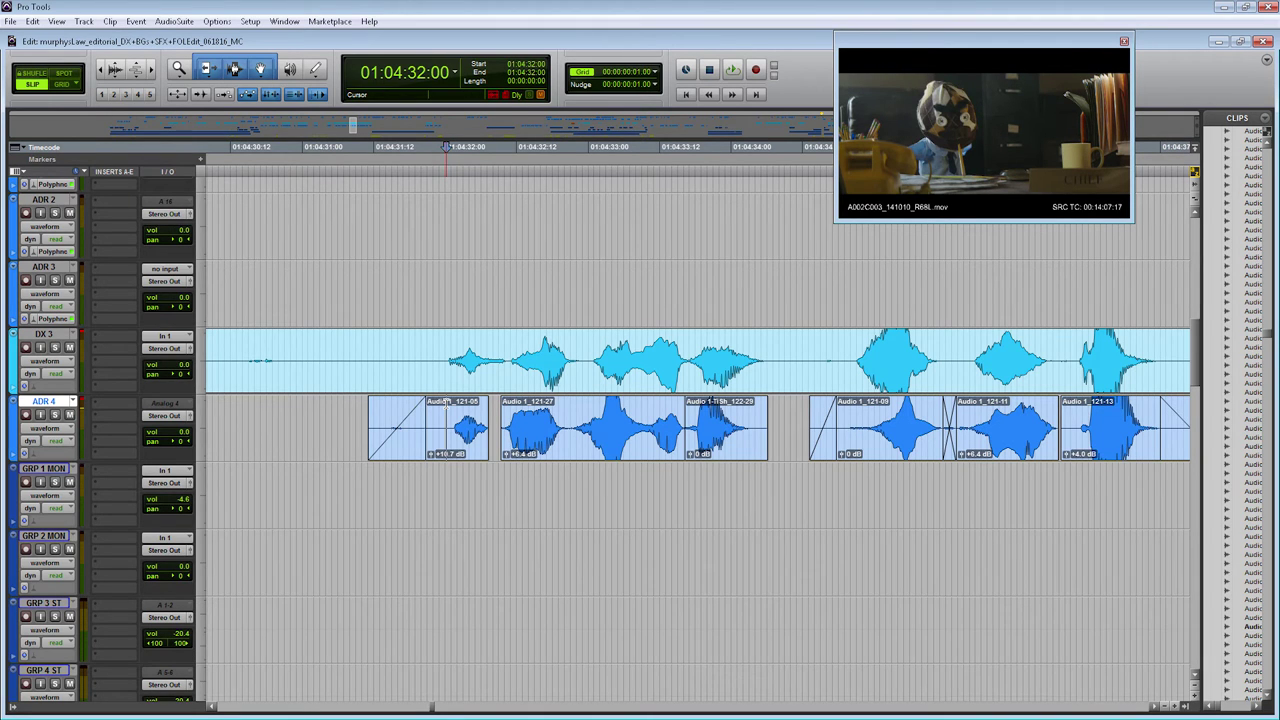
Move the DX 3 track back to its place between DX 2 and DX 4.
key("r")
key("r")
key("r")
left_click(43, 333)
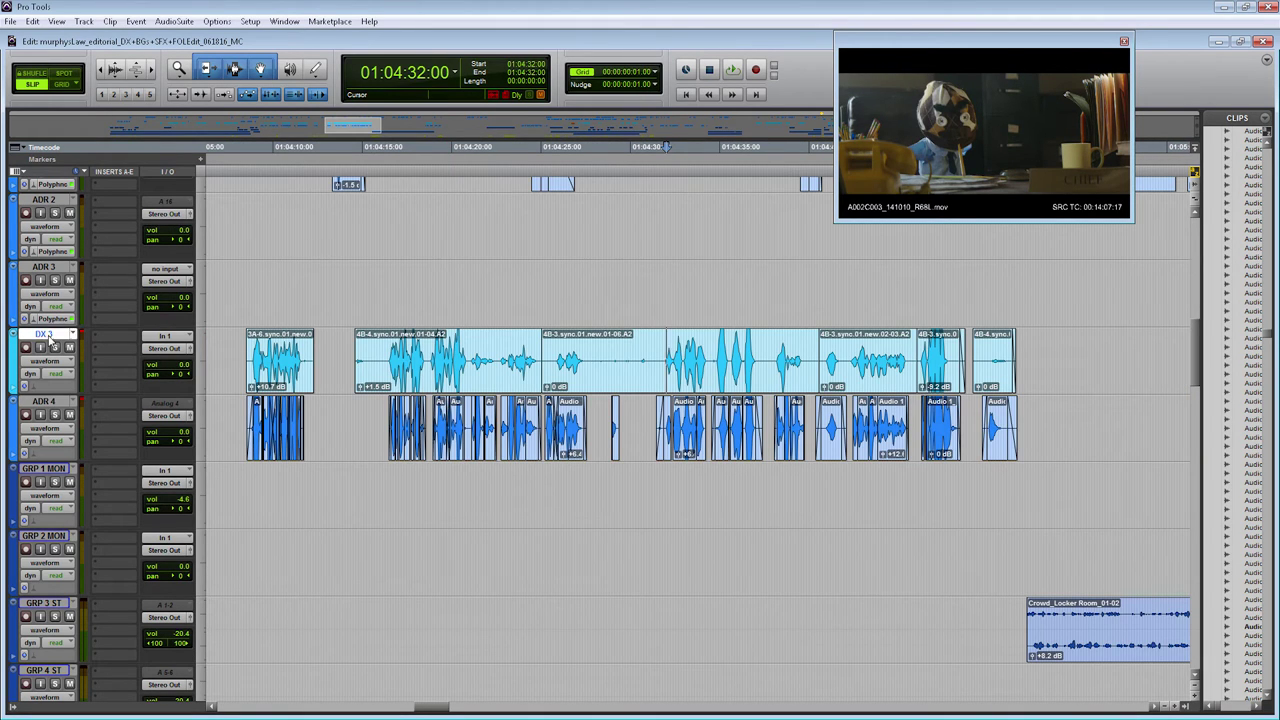
scroll(63, 165, "up", 3)
left_click_drag(63, 165, 63, 285)
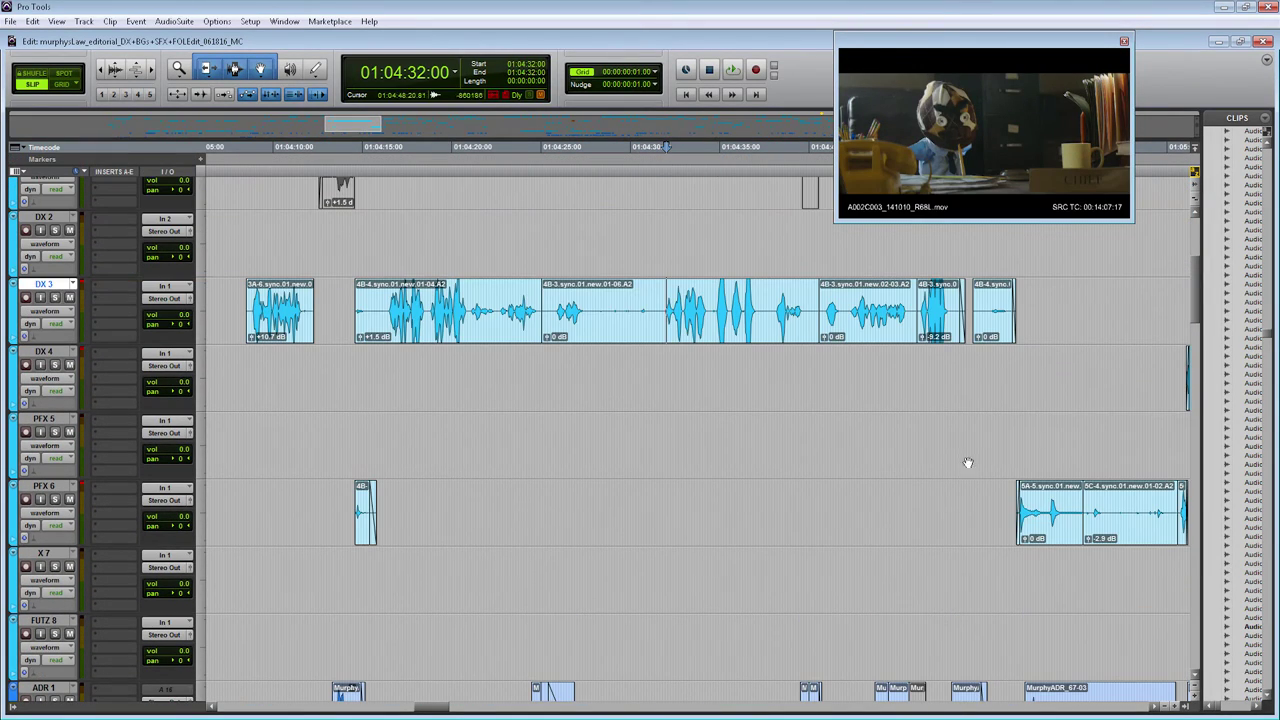
Go to the crowd scene around 01:15:29:20, solo the DX 2 track and play its production dialogue from 01:15:27:23.
scroll(1040, 474, "down", 8)
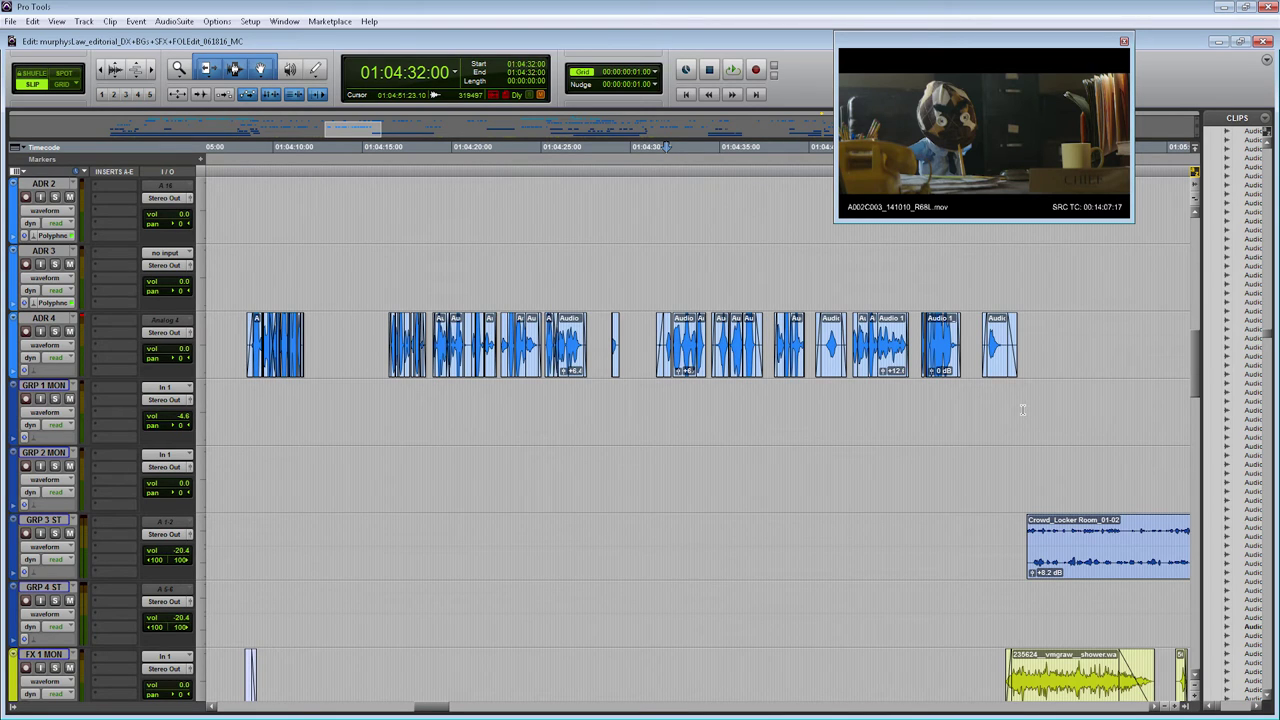
scroll(1022, 409, "right", 10)
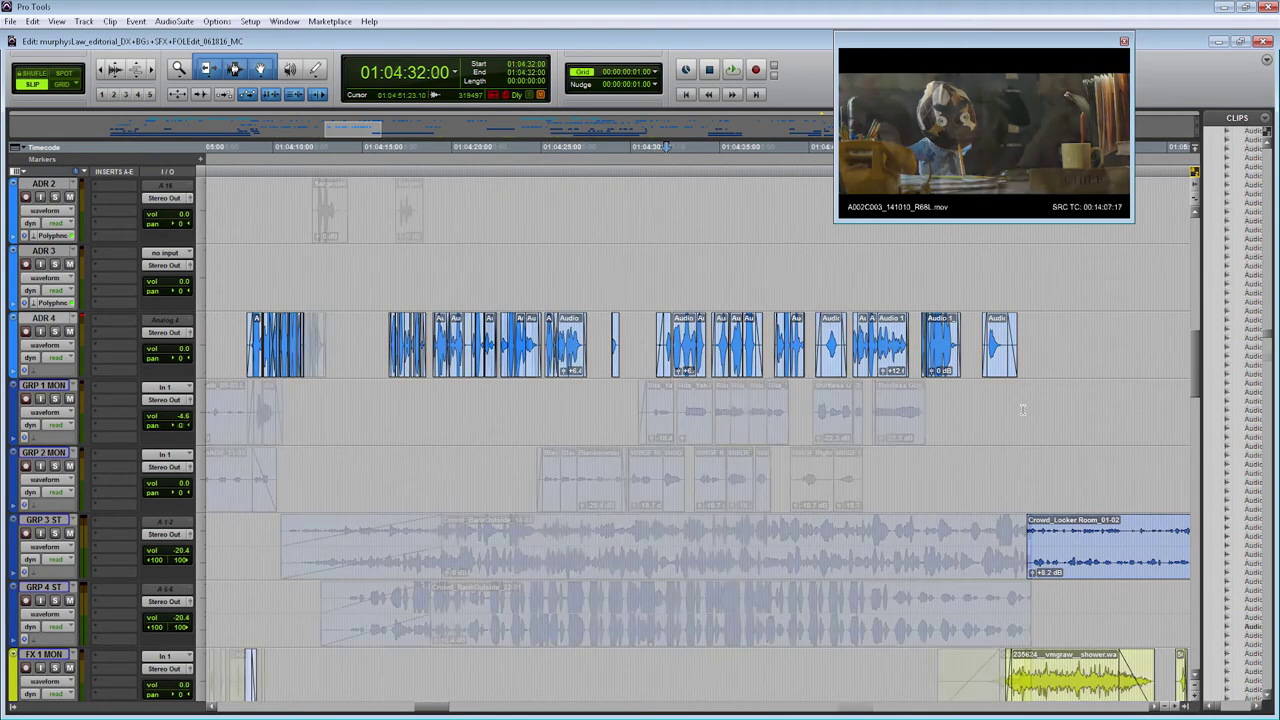
left_click(642, 341)
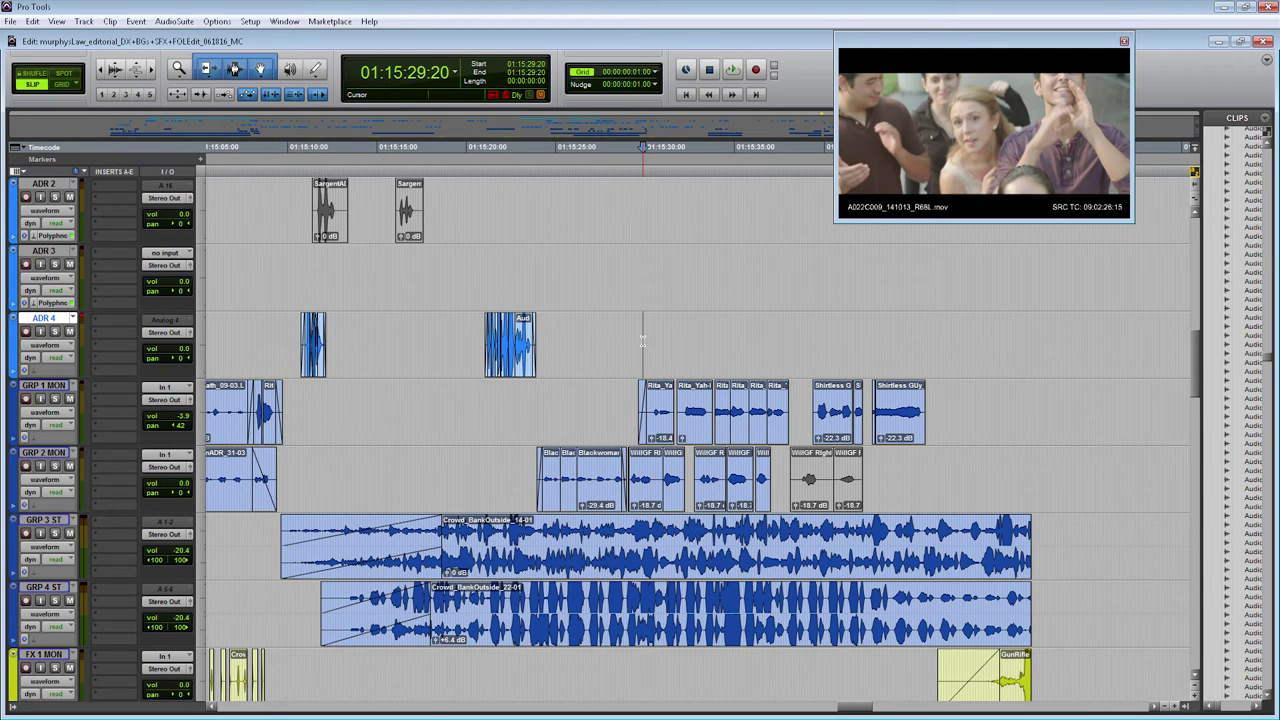
scroll(643, 341, "up", 10)
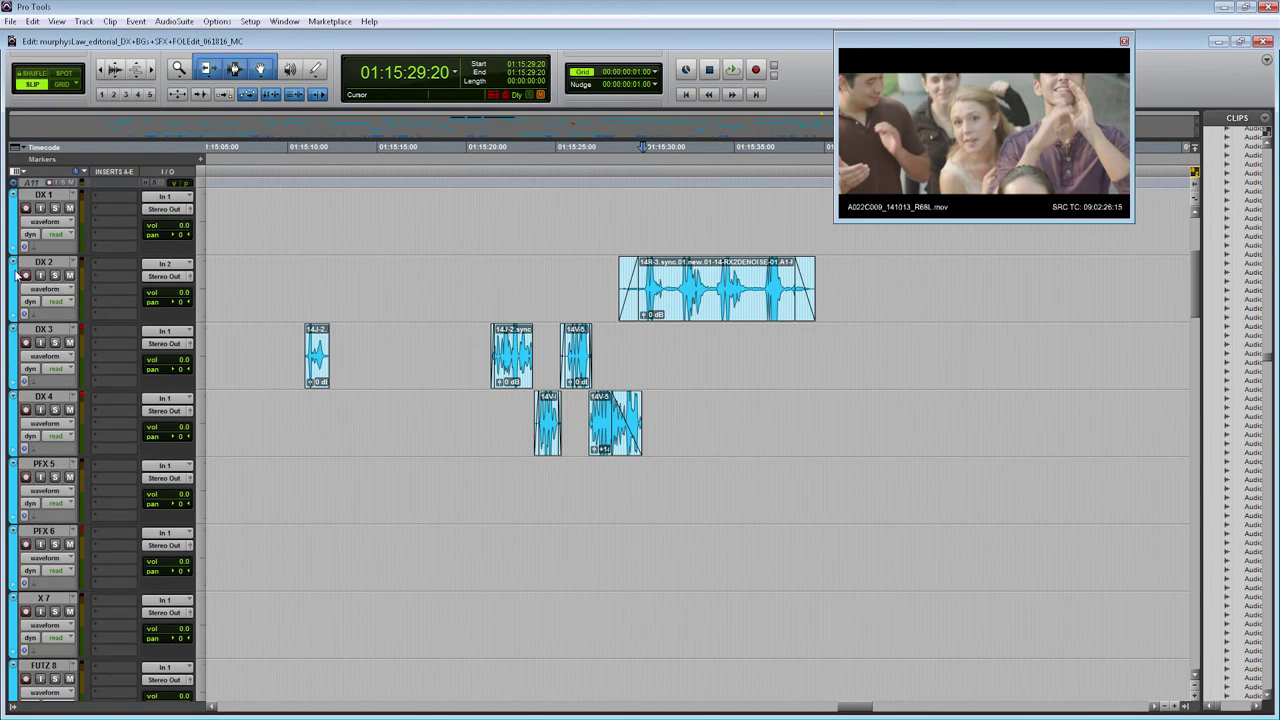
left_click(608, 285)
key("space")
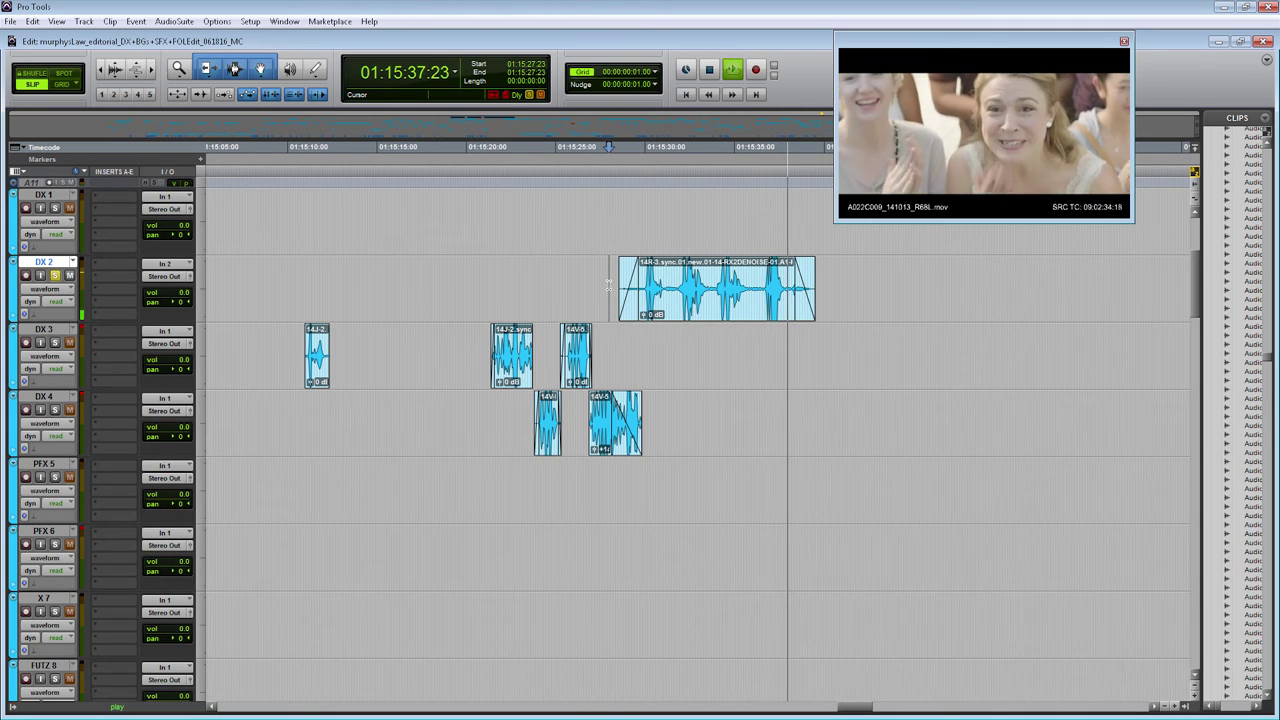
Stop the DX 2 playback and mark the shot from 01:15:33:20 to 01:15:35:11 on the empty part of DX 3.
key("space")
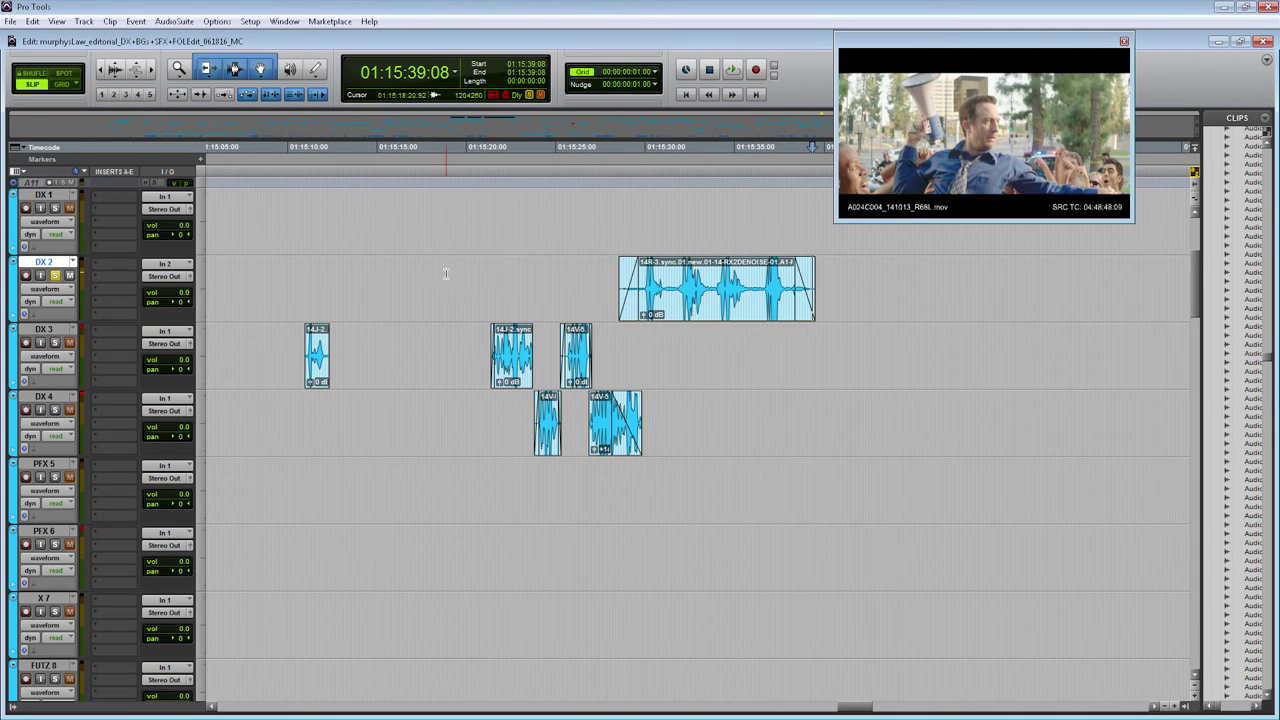
left_click(719, 340)
left_click_drag(715, 342, 741, 344)
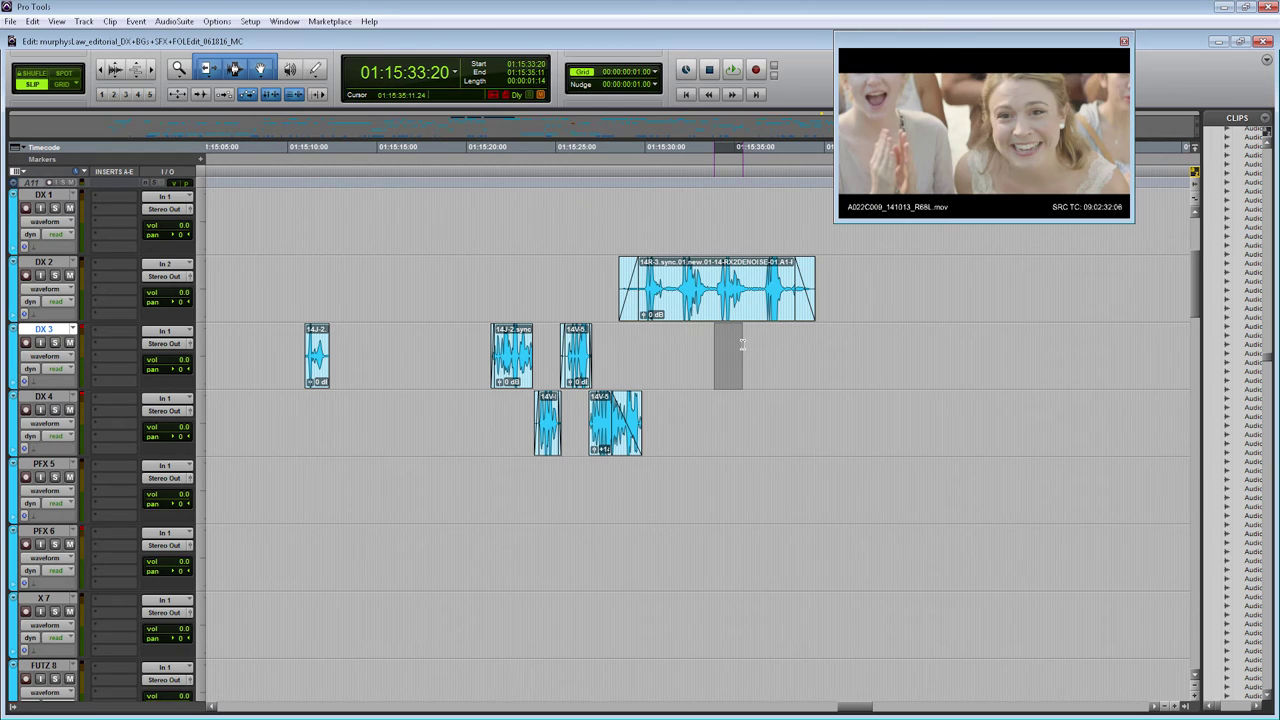
key("space")
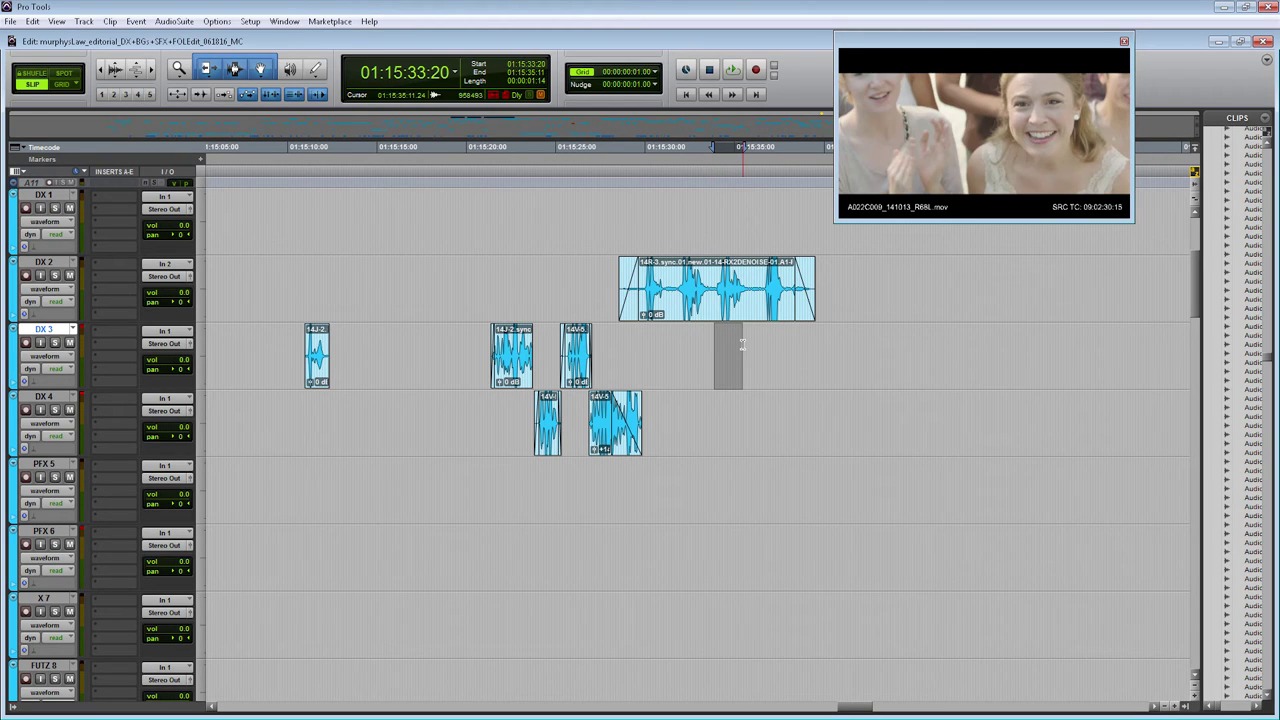
left_click(742, 344)
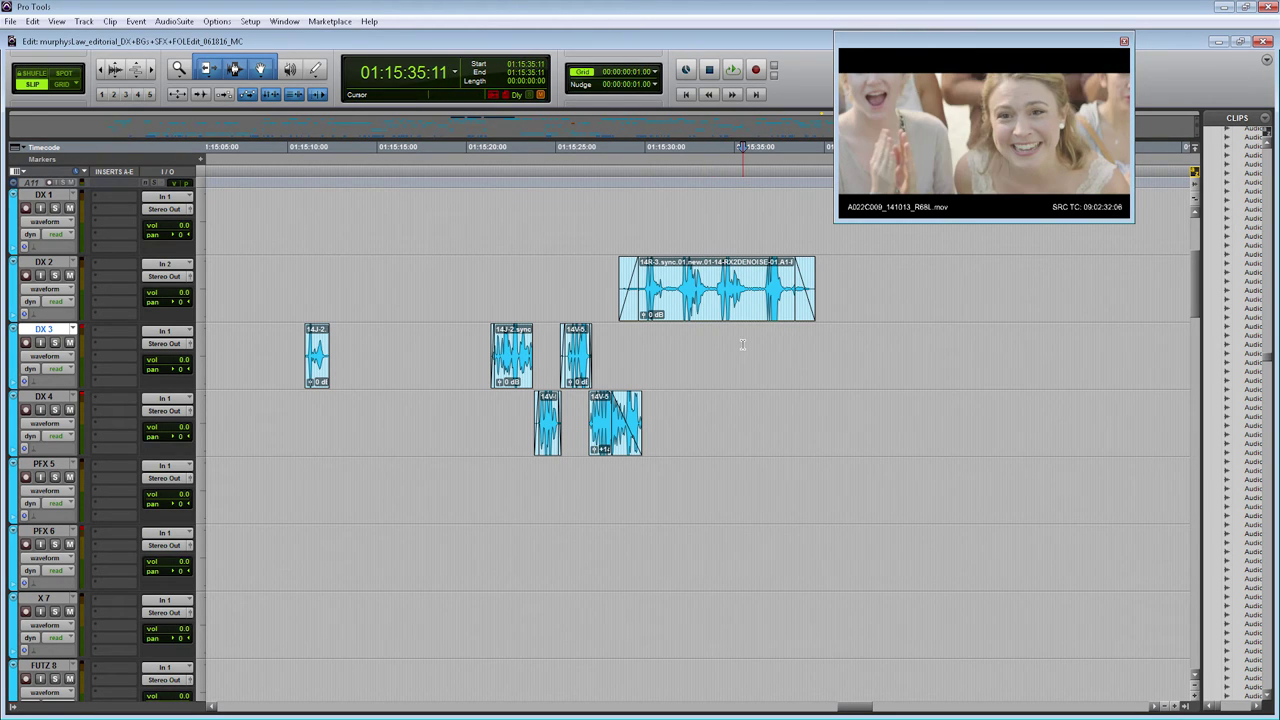
Examine the group clips on GRP 1 MON from 01:15:29:06 to 01:15:31:03, and place the cursor at 01:15:28:21.
scroll(742, 344, "down", 15)
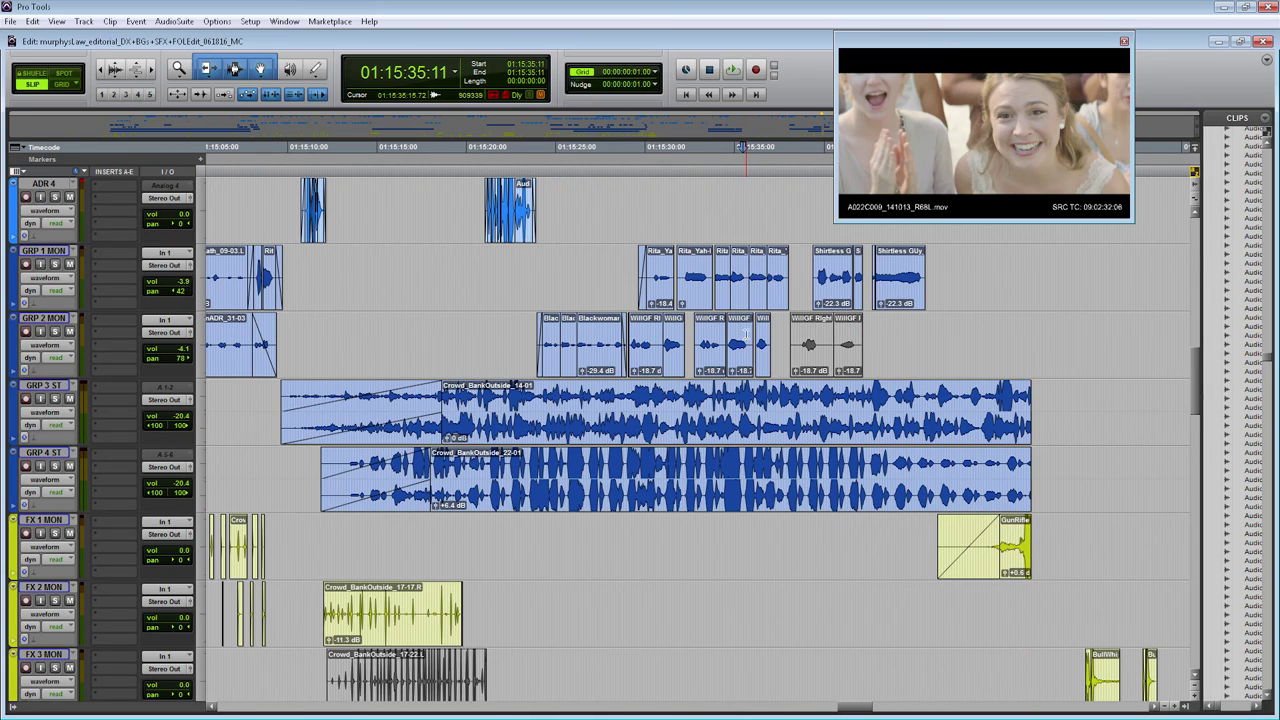
left_click(654, 205)
key("ctrl+]")
key("ctrl+]")
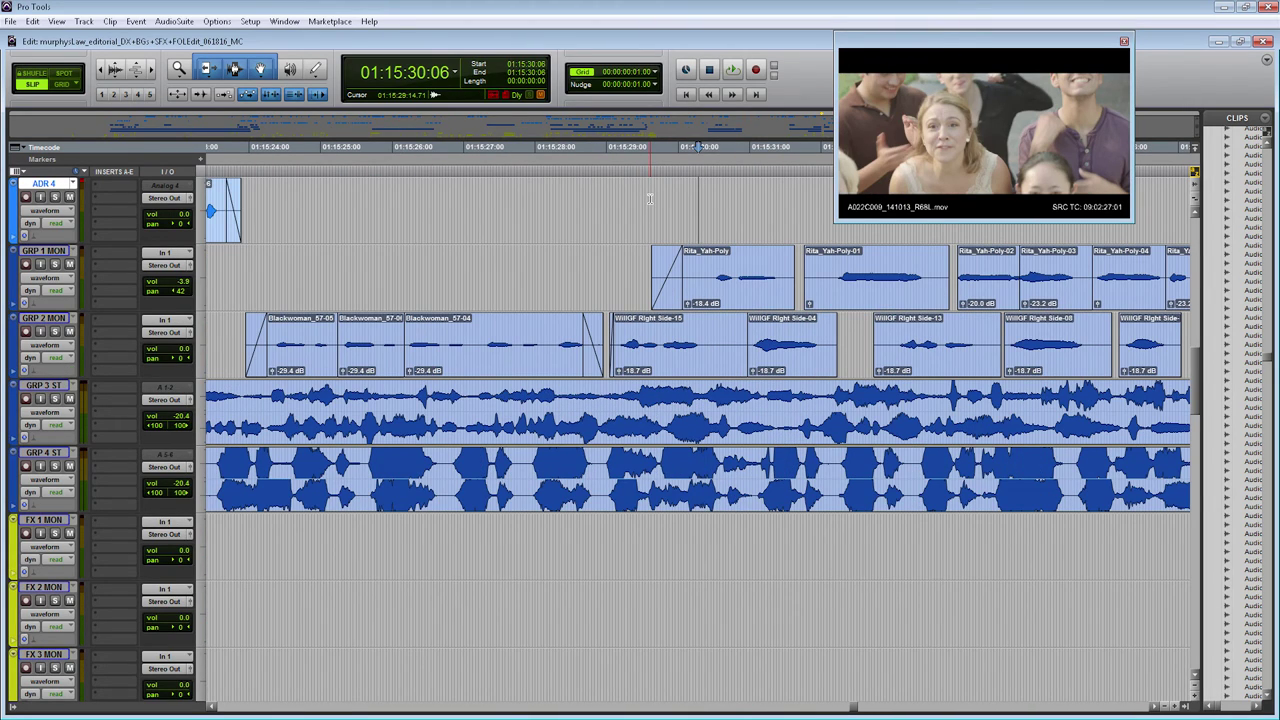
left_click(626, 272)
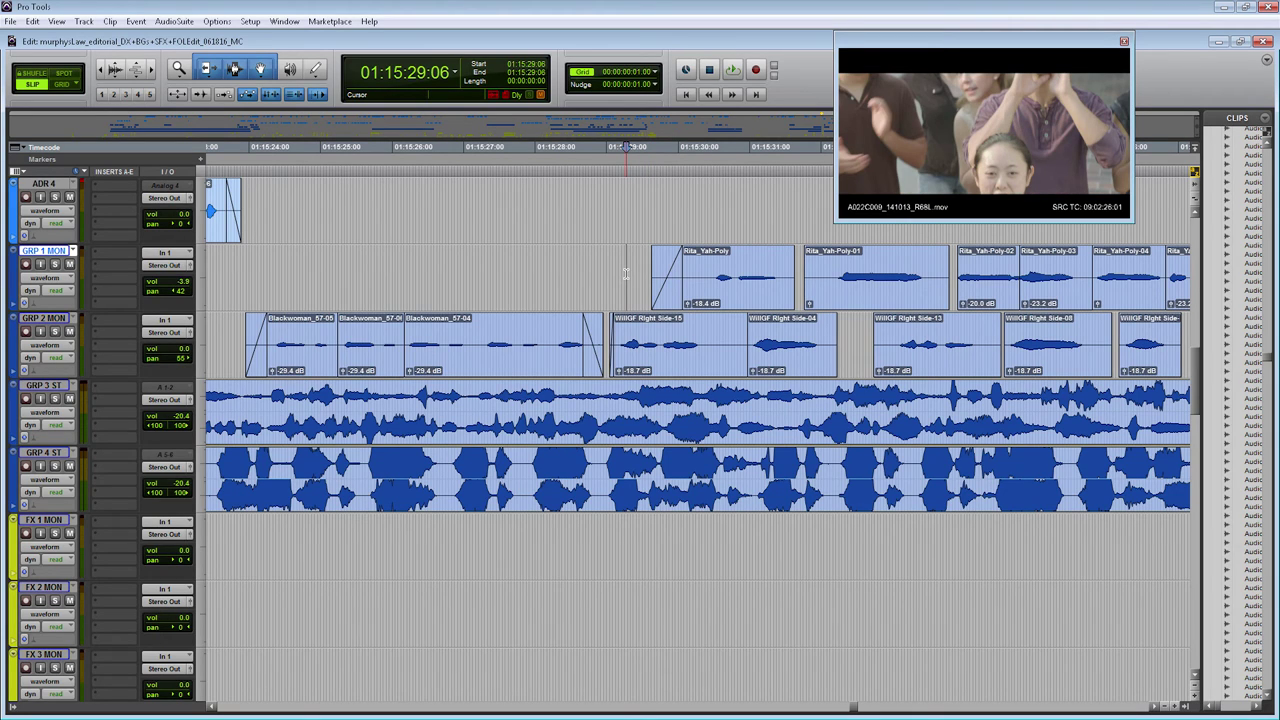
left_click_drag(626, 272, 760, 268)
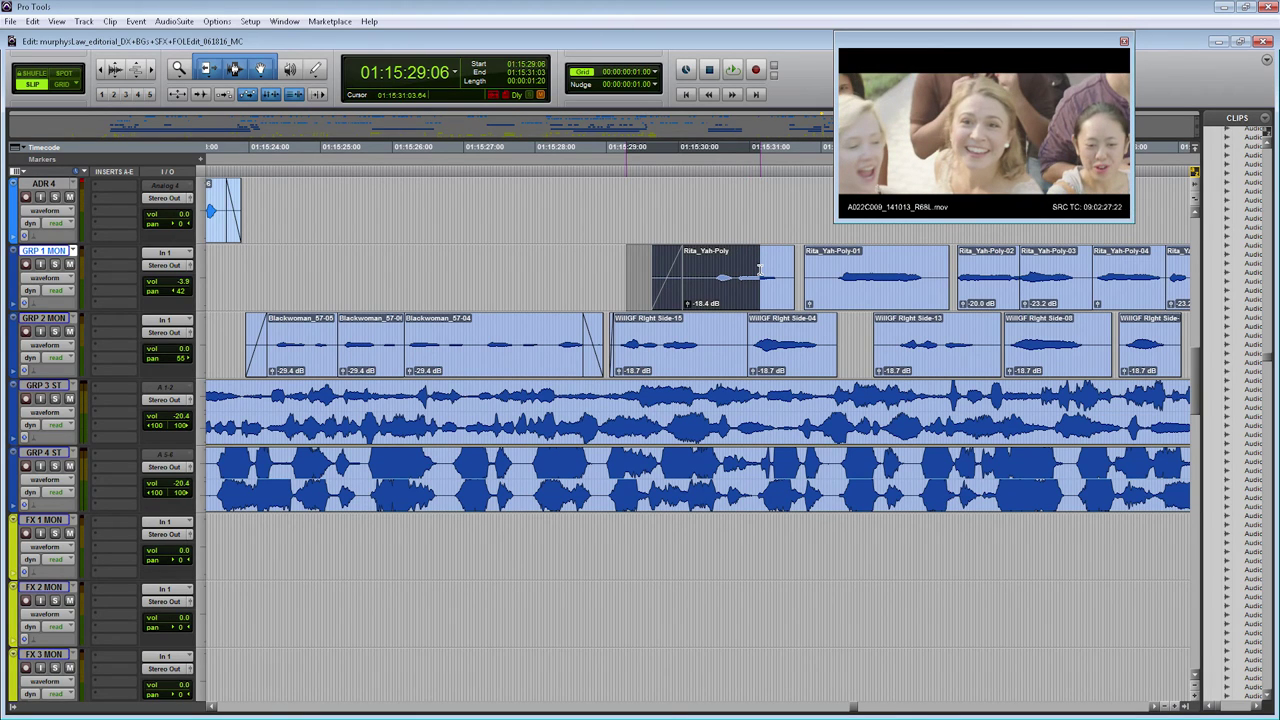
left_click(598, 264)
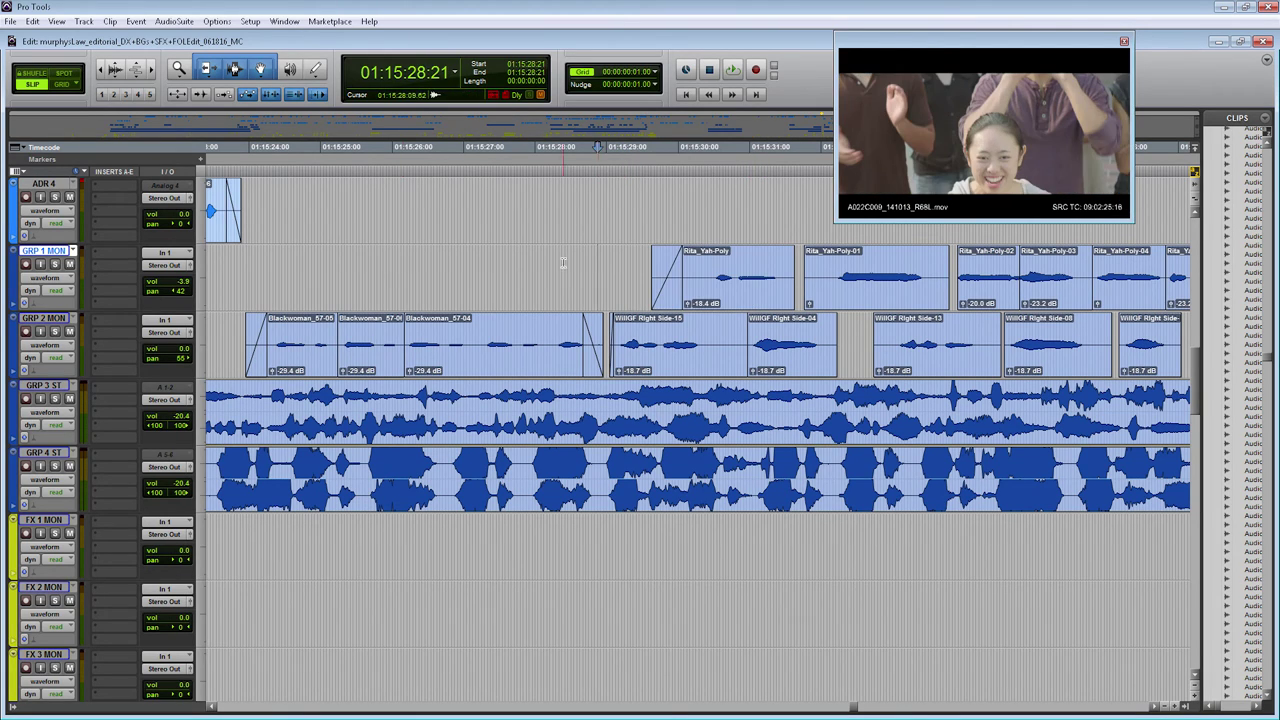
Solo the GRP 1 MON and GRP 2 MON tracks and play their crowd lines from 01:15:29:00.
left_click_drag(58, 268, 58, 335)
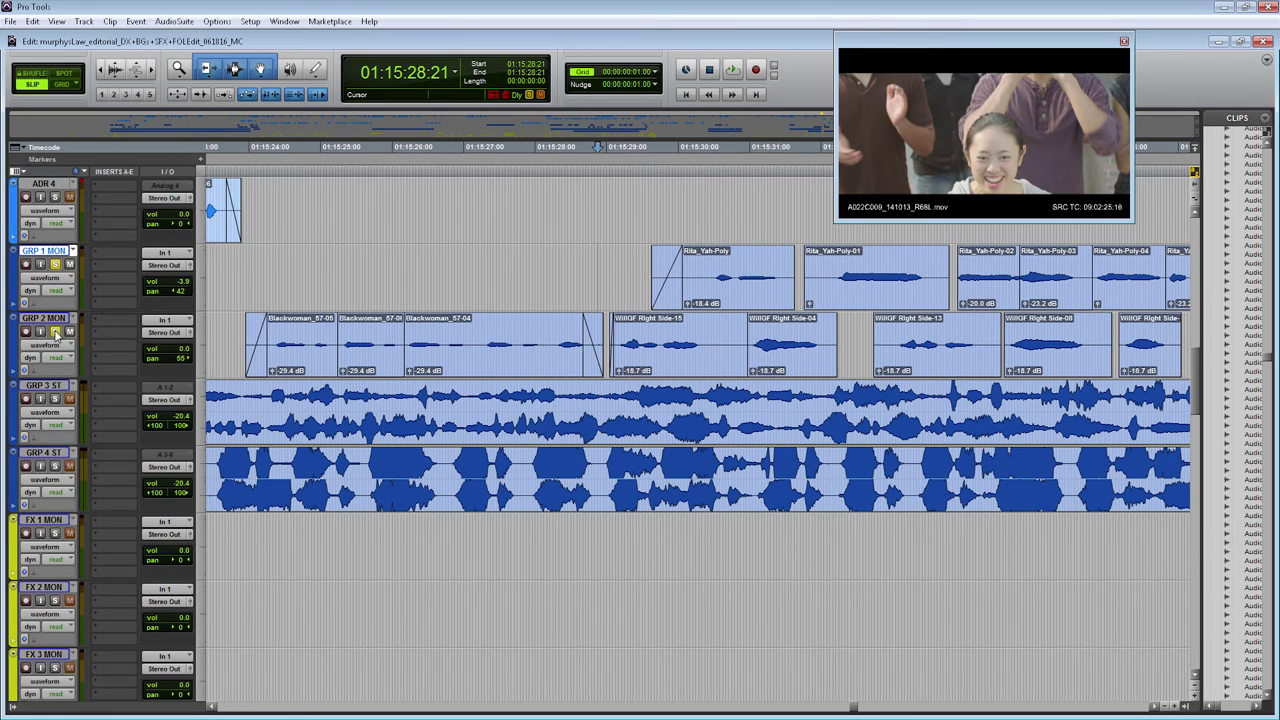
key("space")
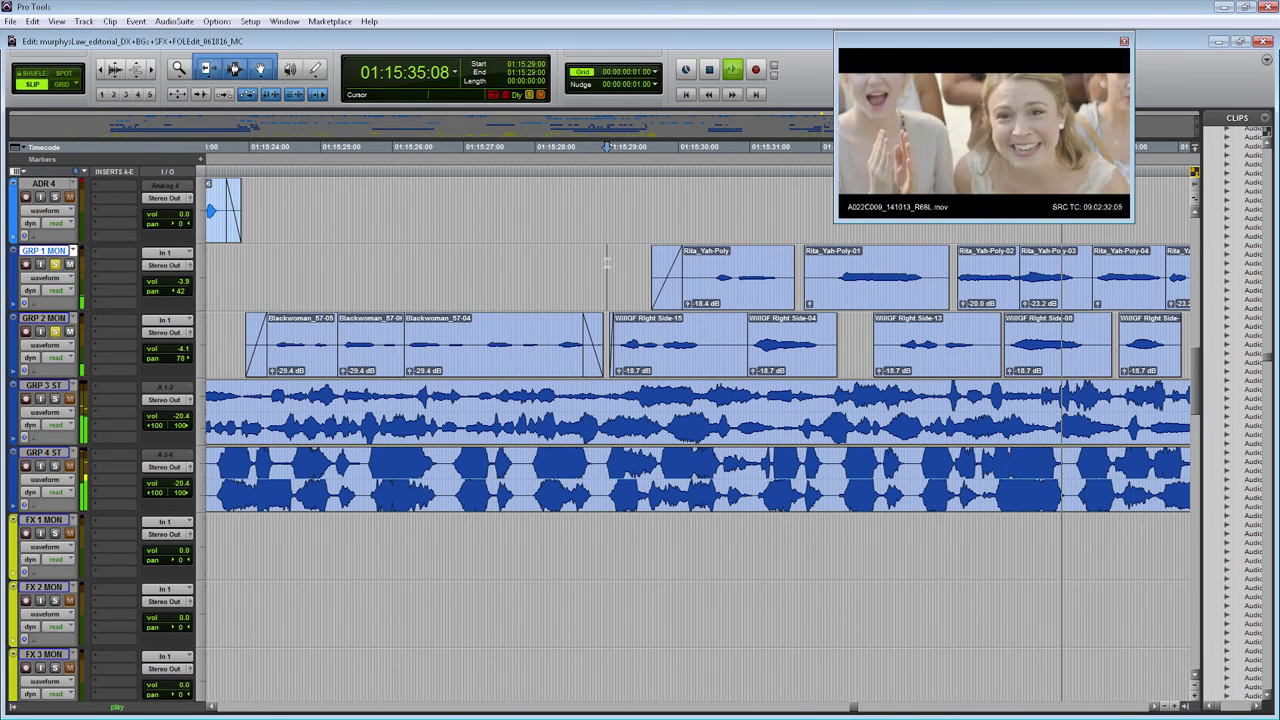
key("ctrl+bracketleft")
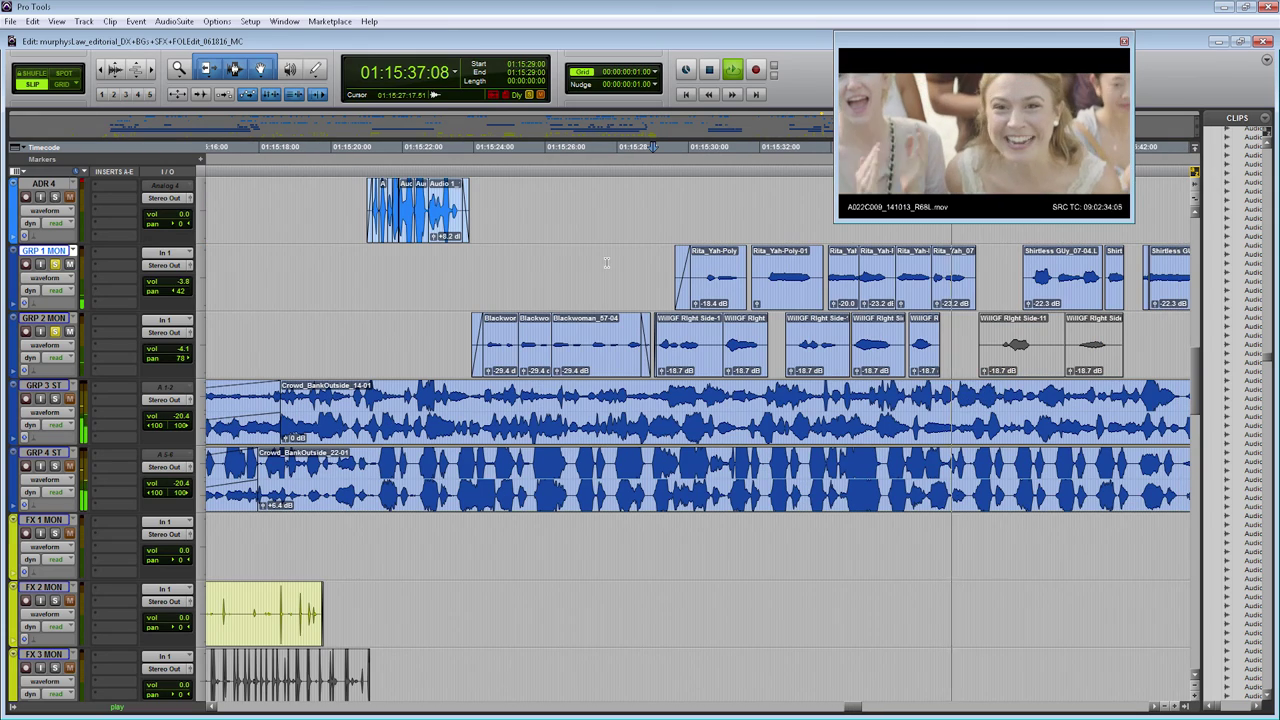
key("space")
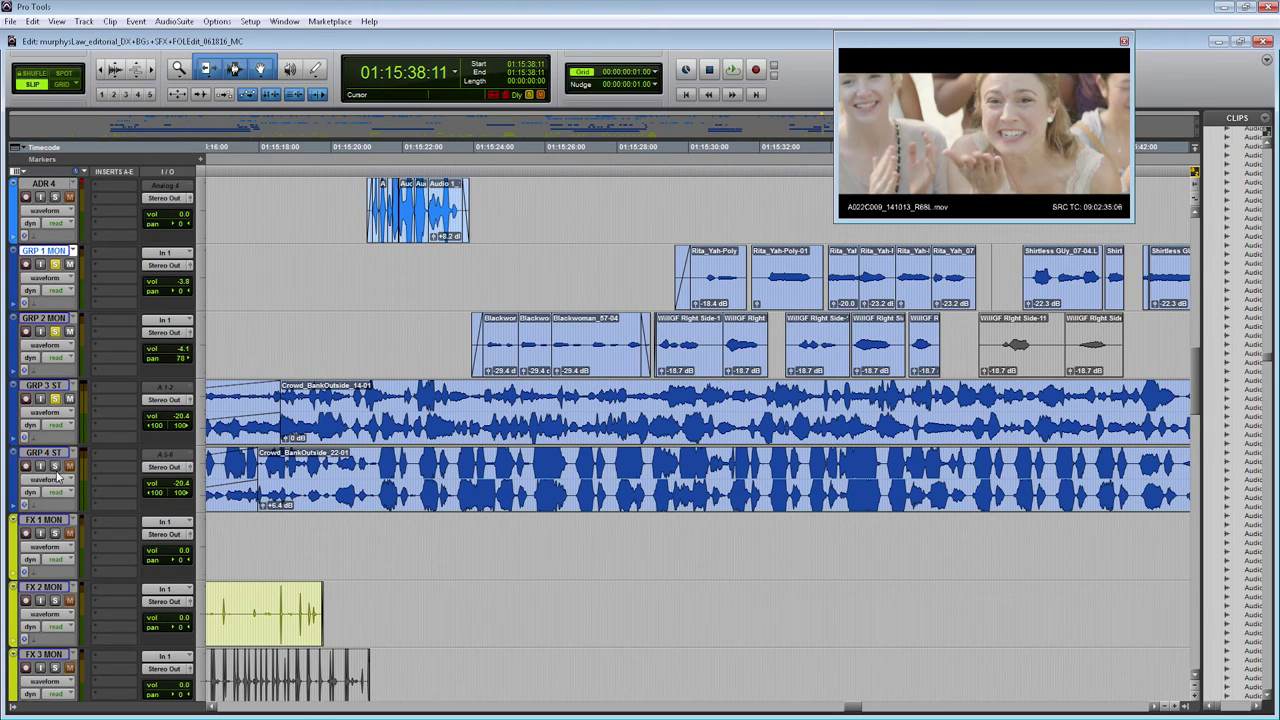
Play all four group tracks soloed together from 01:15:29:02, including the stereo crowd on GRP 3 ST and GRP 4 ST.
left_click(626, 410)
key("space")
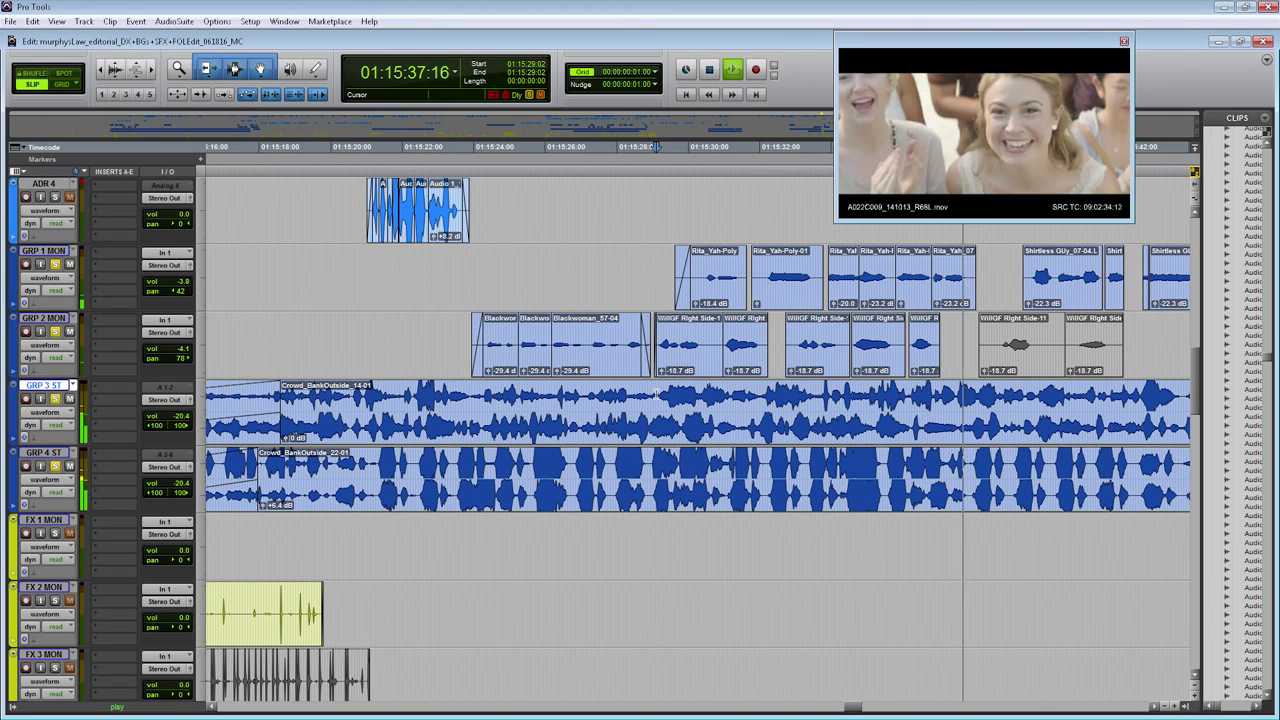
key("space")
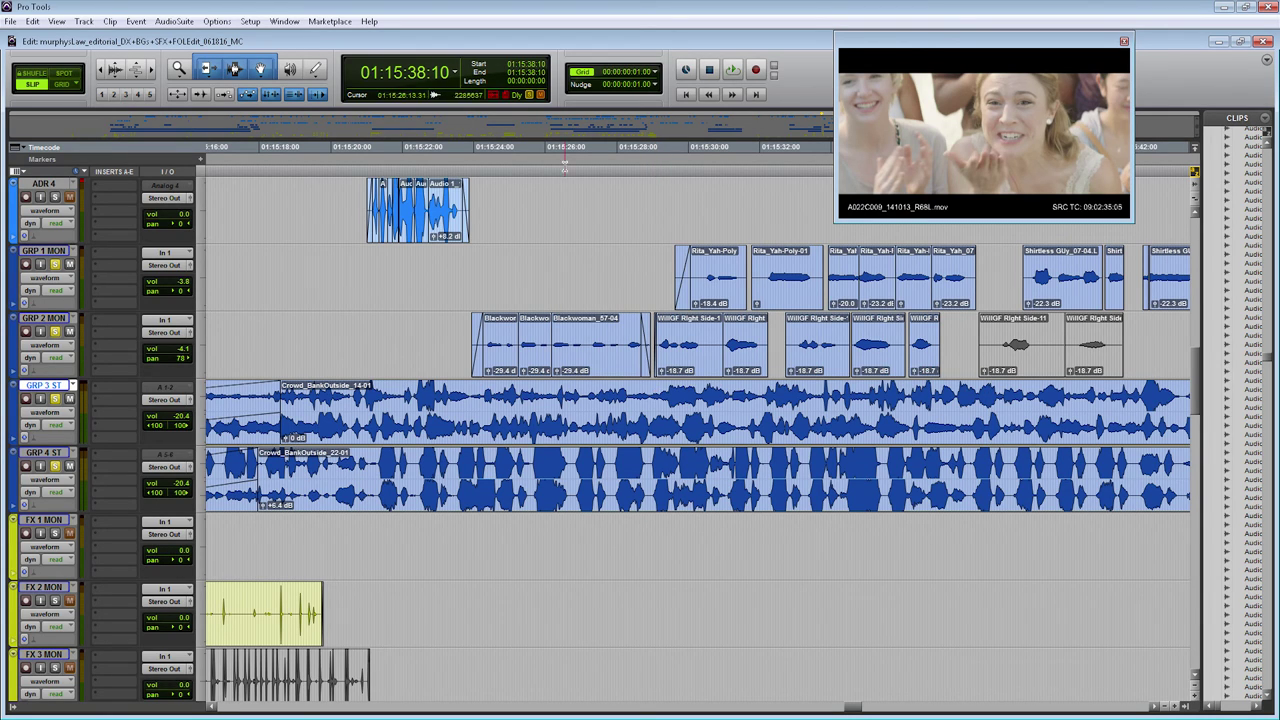
Play the crowd scene from 01:15:28:23 with no group track soloed, and return the cursor to that start.
left_click(651, 258)
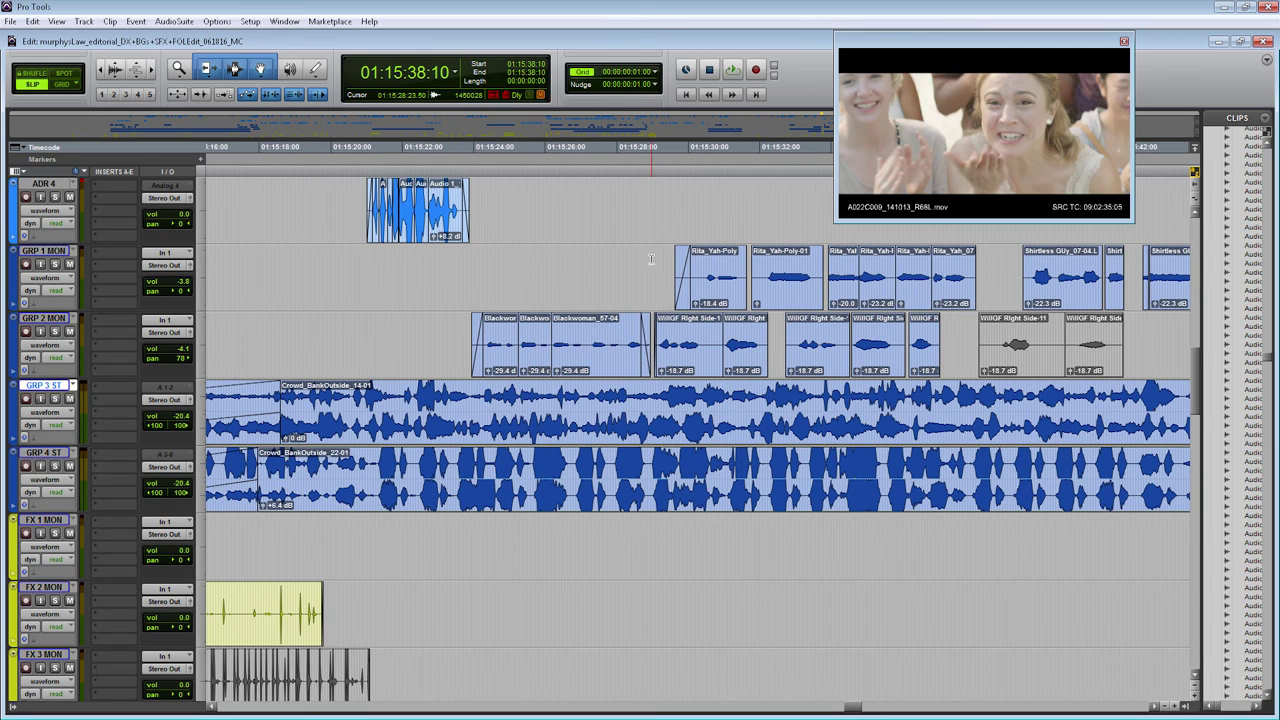
key("space")
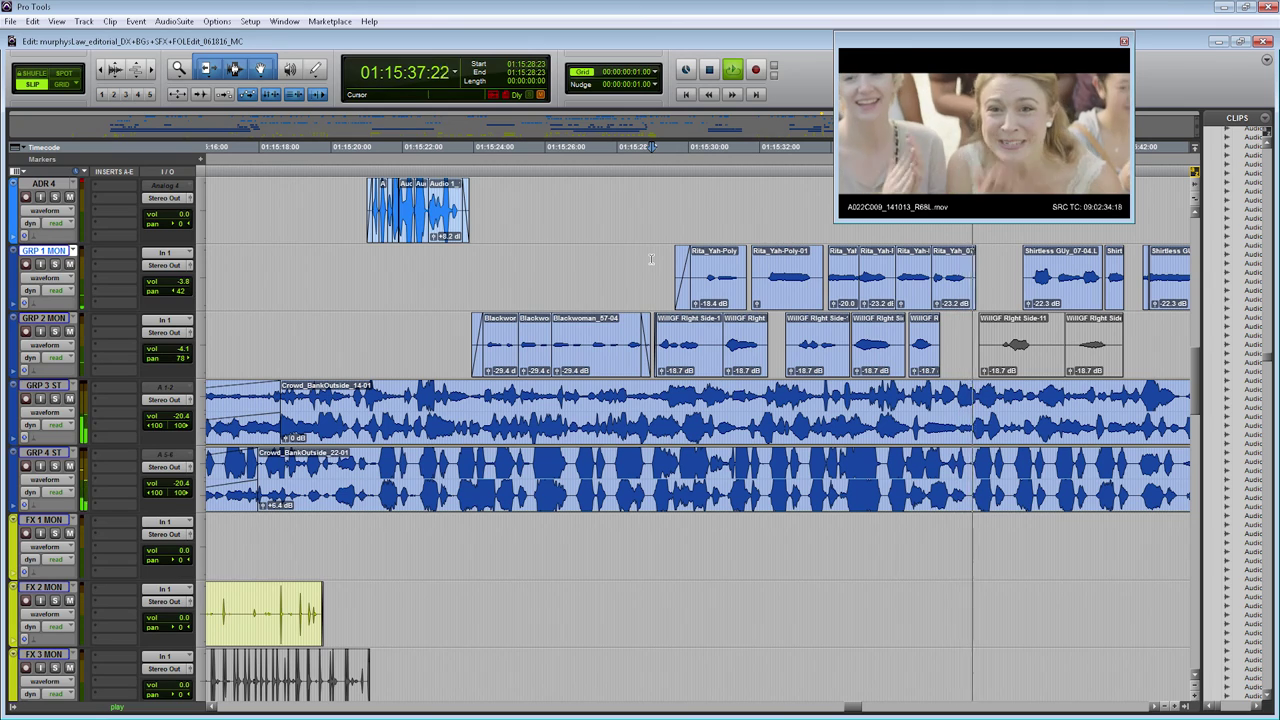
key("space")
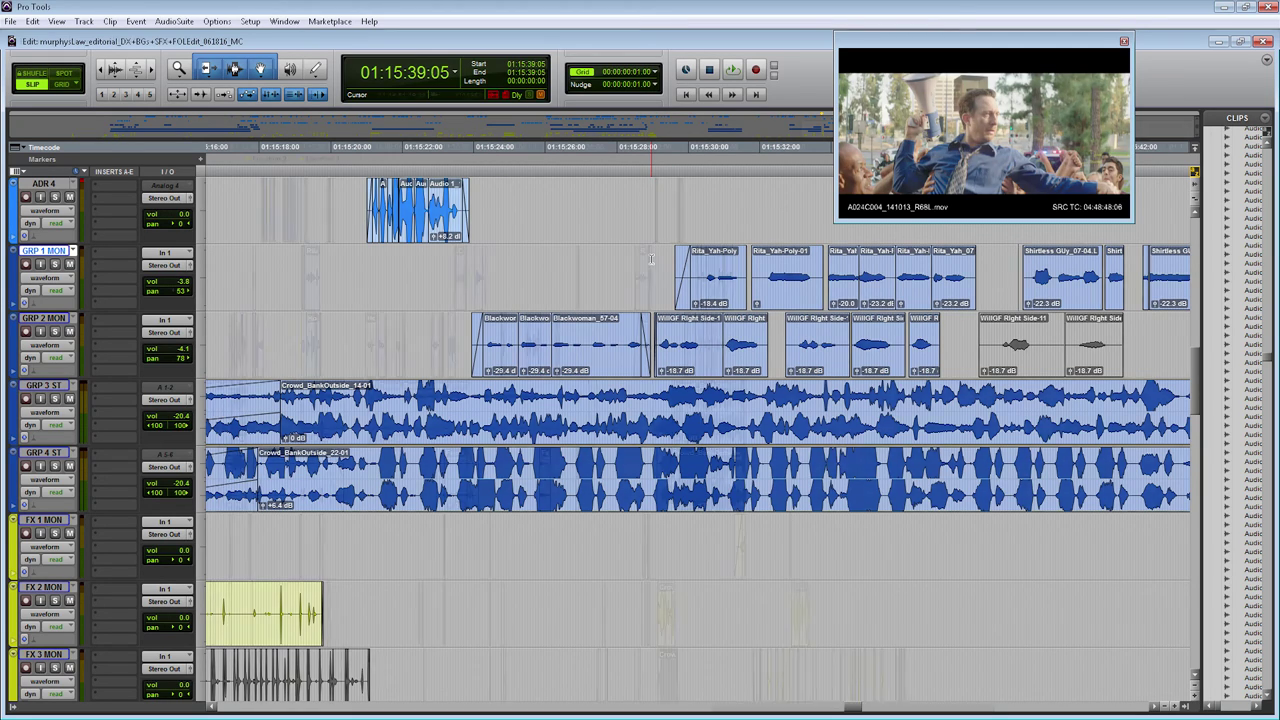
left_click(651, 259)
key("ctrl+bracketleft")
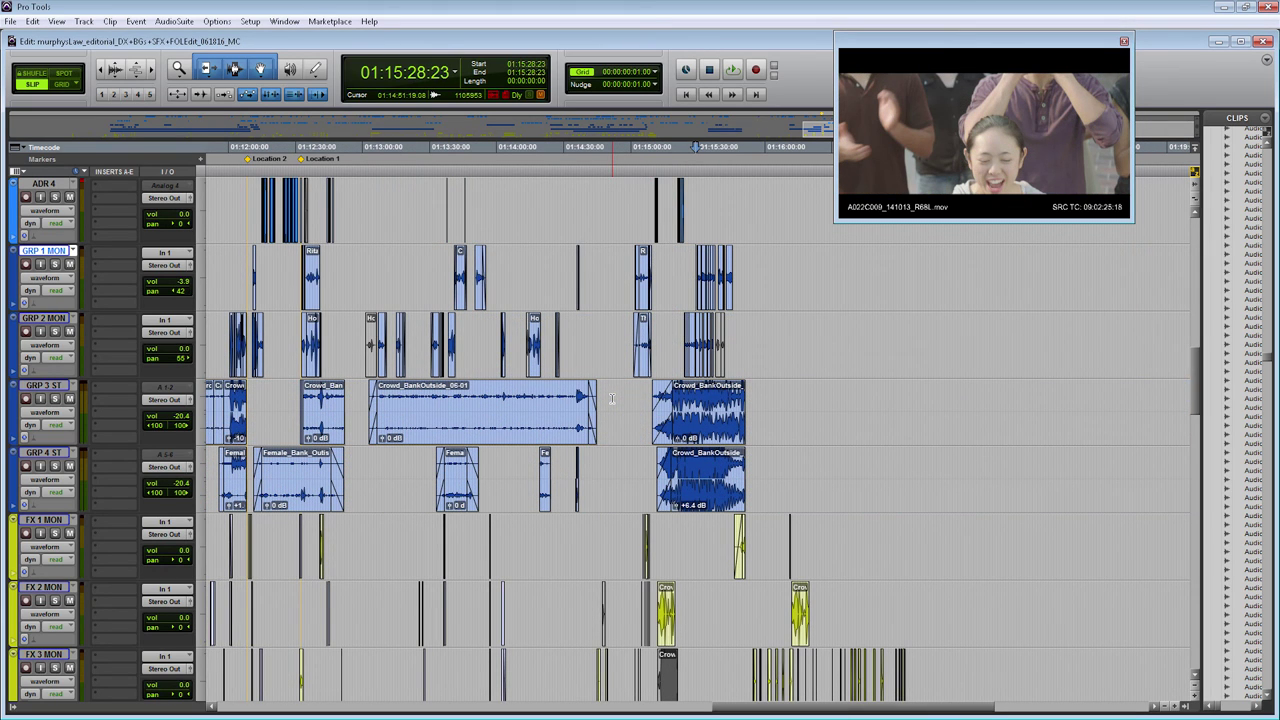
Start saving a copy of the session with its audio files included, and choose the E - Editorial folder as its destination.
left_click(10, 21)
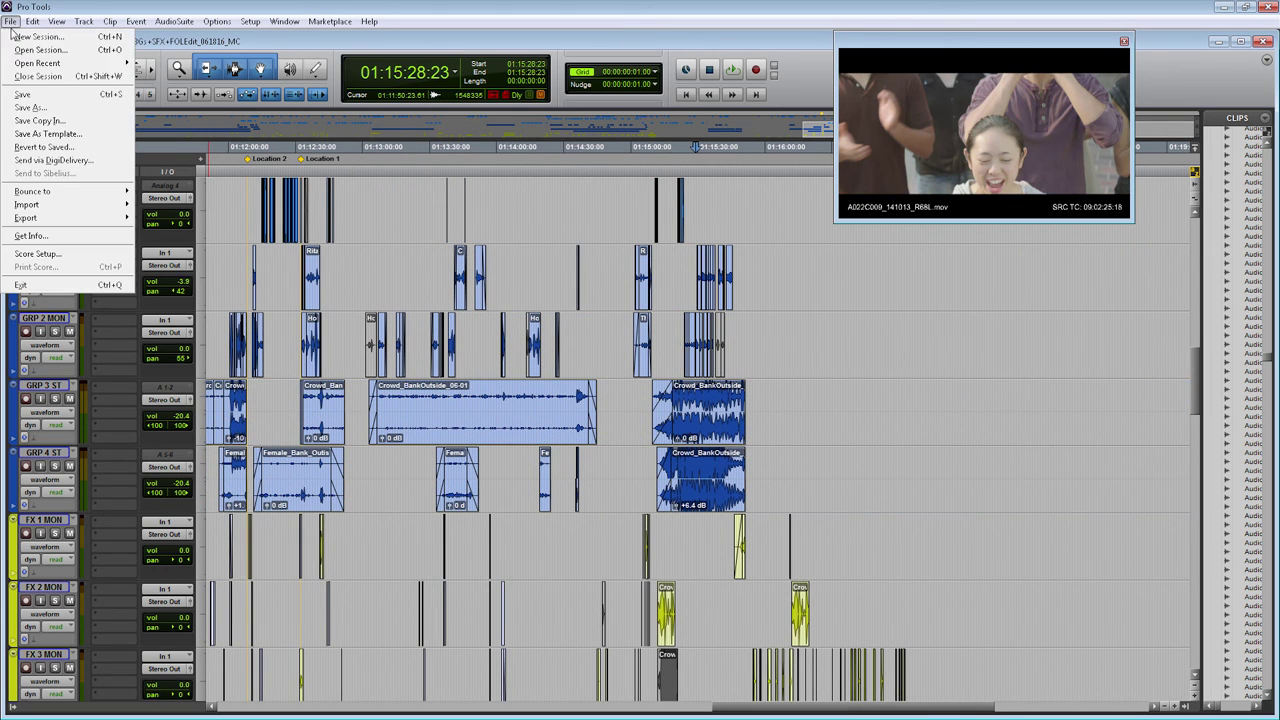
left_click(40, 120)
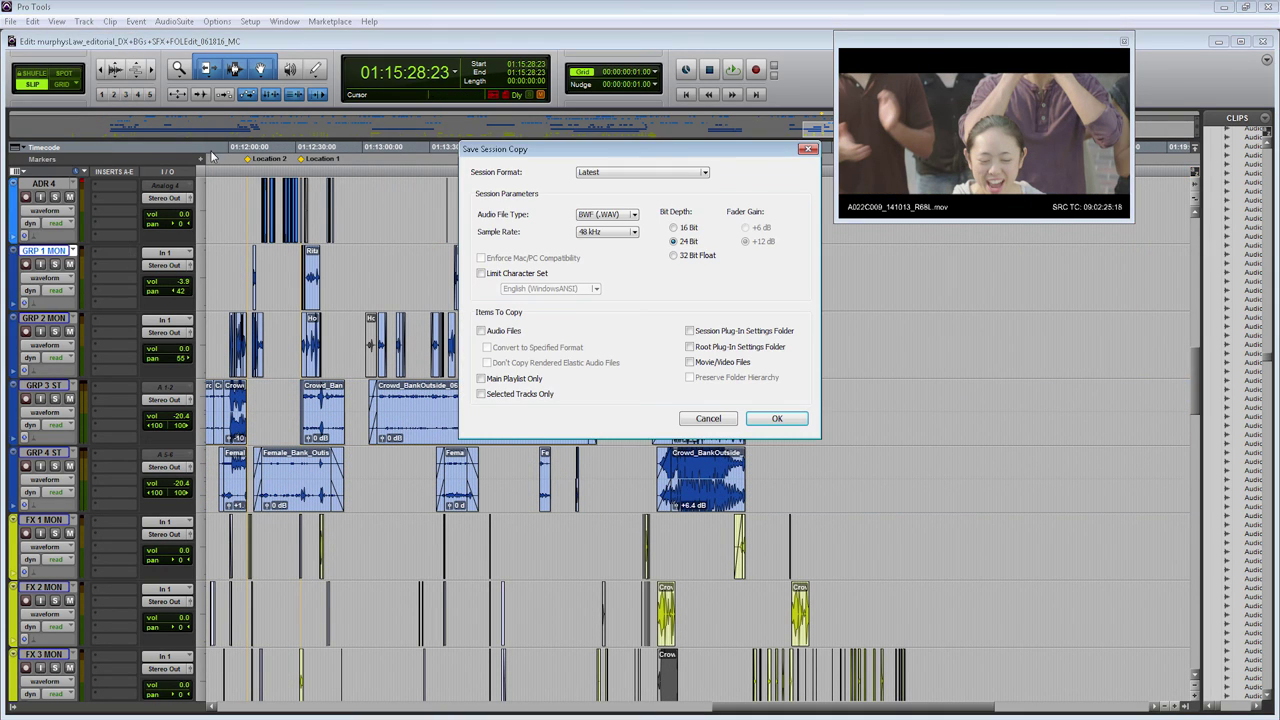
left_click(517, 334)
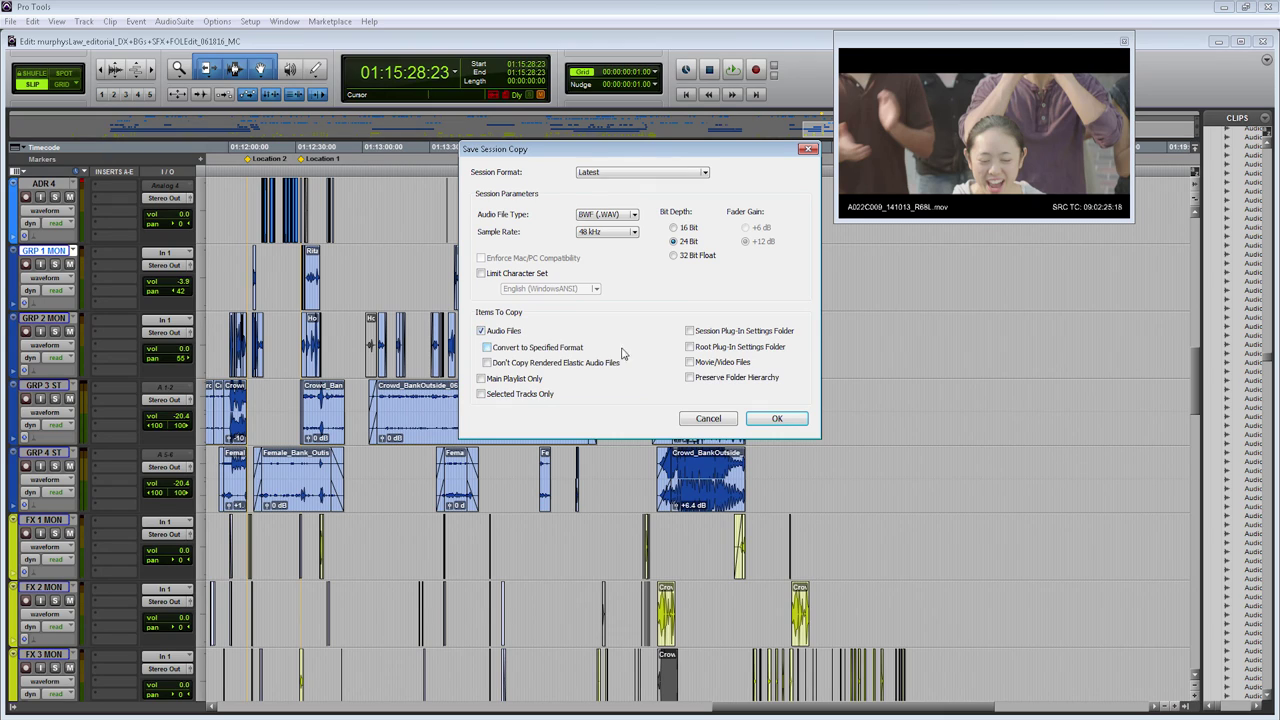
left_click(778, 419)
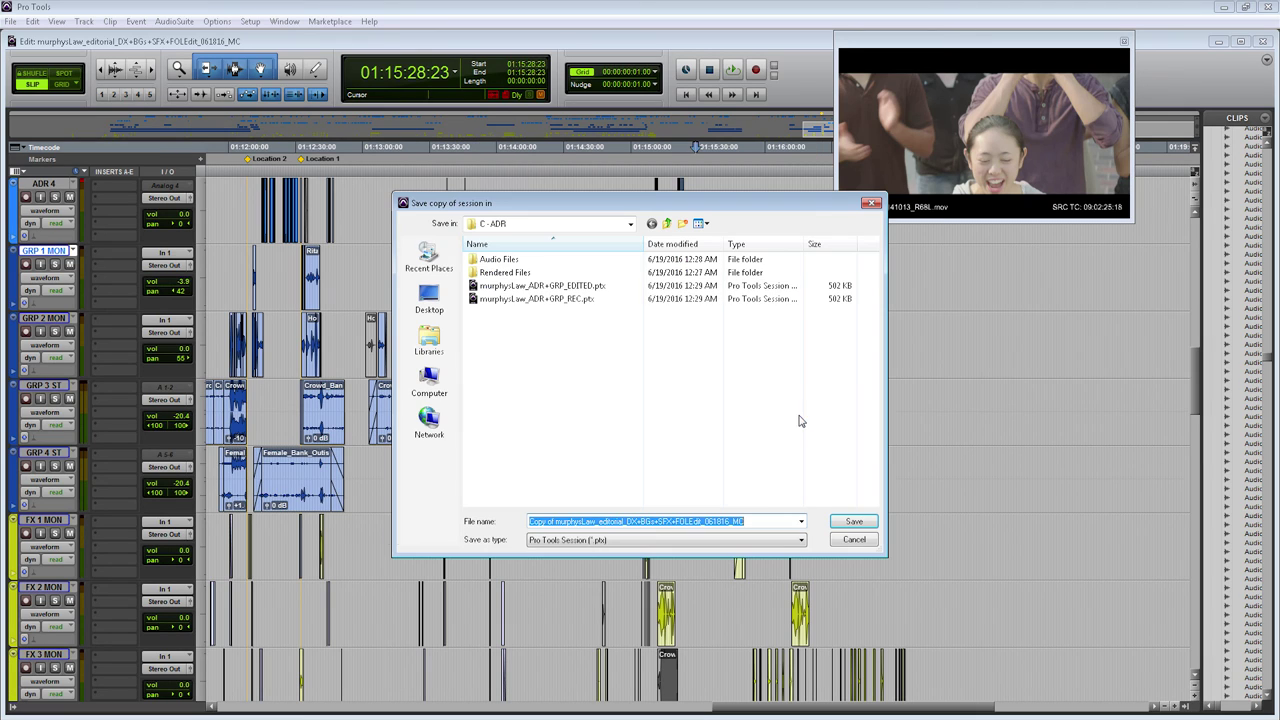
left_click(558, 521)
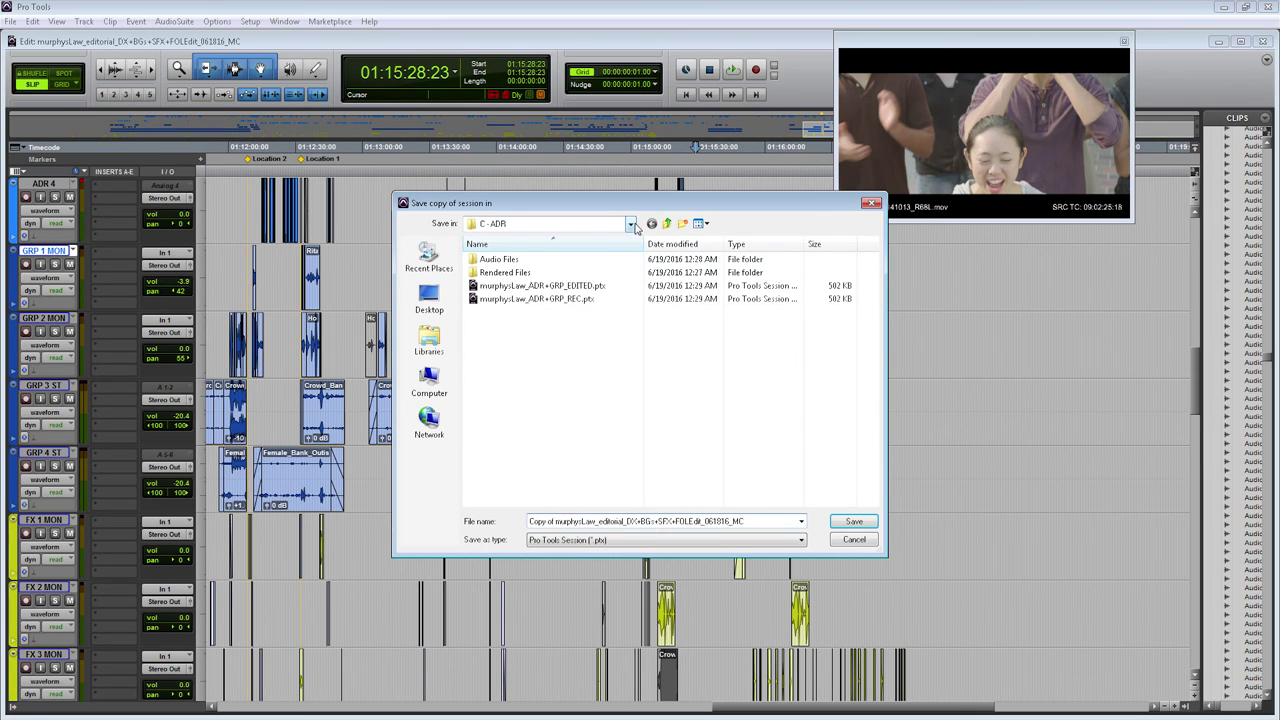
left_click(666, 225)
double_click(528, 317)
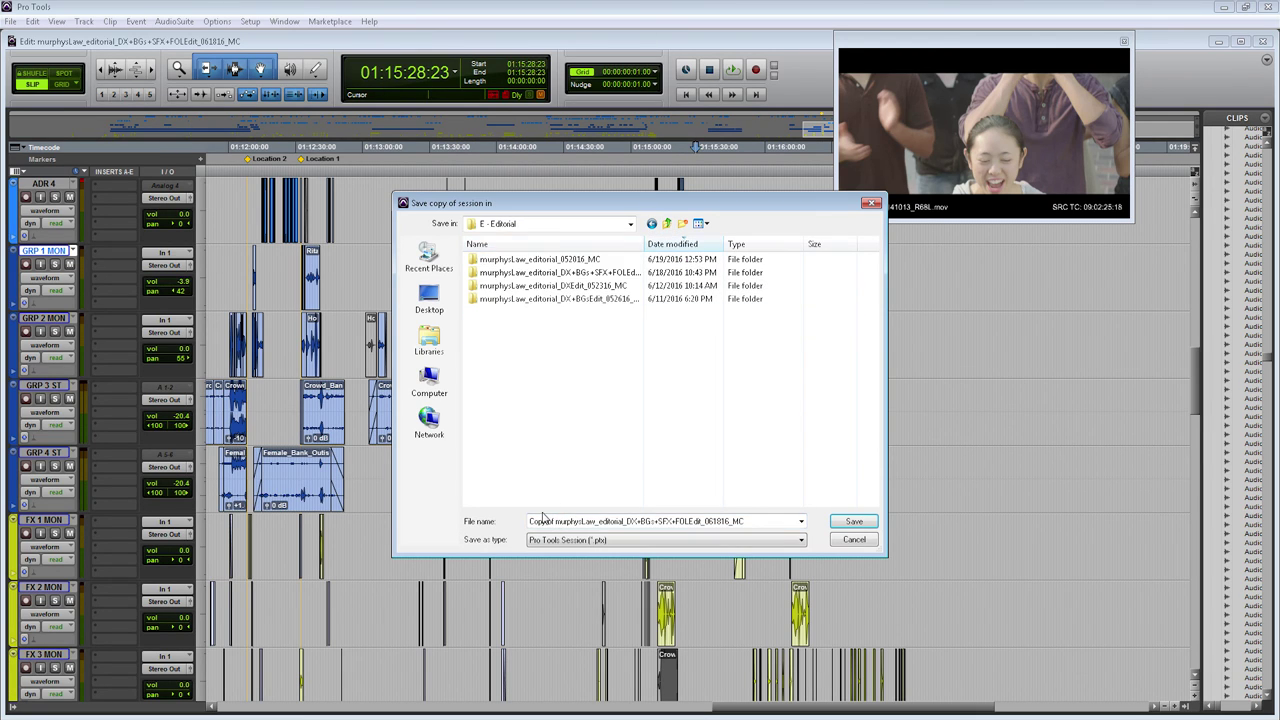
Remove the "Copy of" prefix from the session copy's file name.
left_click(556, 521)
key("BackSpace")
key("BackSpace")
key("BackSpace")
key("BackSpace")
key("BackSpace")
key("BackSpace")
key("BackSpace")
key("BackSpace")
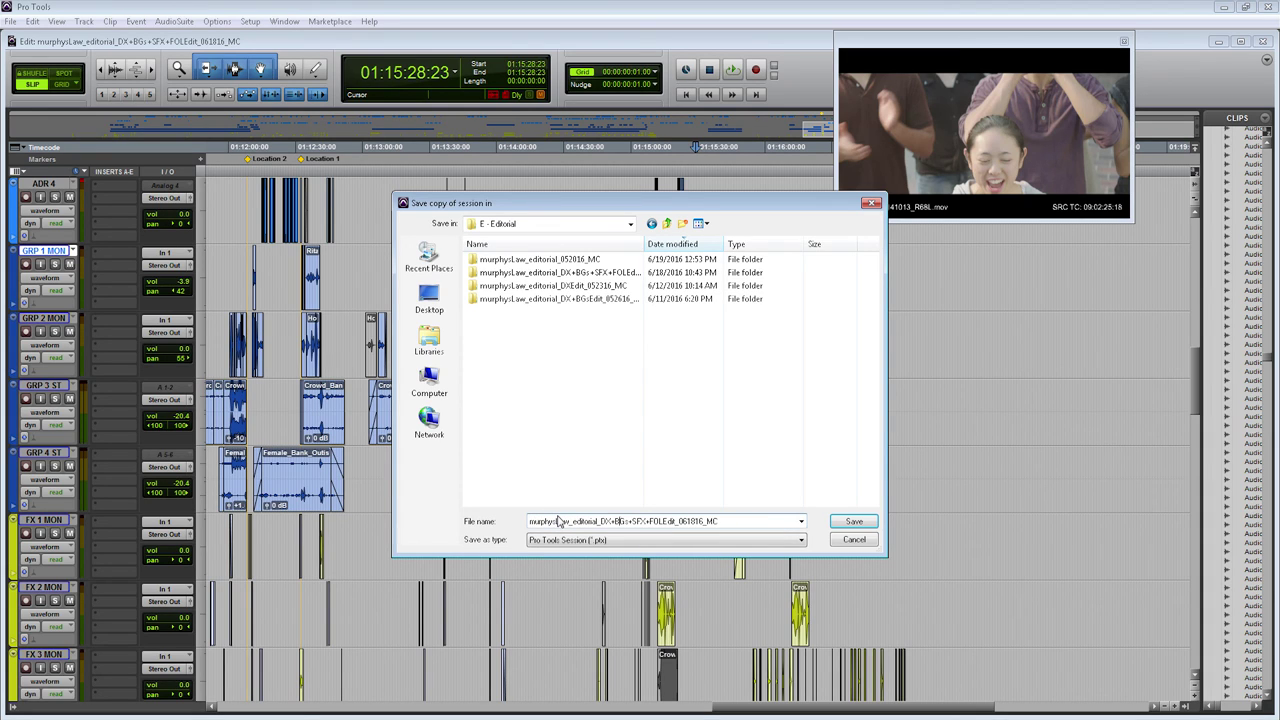
Replace the track list in the session copy's file name with SUPERSESSION and save the copy.
left_click(662, 521)
type("+ADR+GRP_")
key("BackSpace")
key("BackSpace")
key("BackSpace")
key("BackSpace")
key("BackSpace")
key("BackSpace")
key("BackSpace")
key("BackSpace")
key("BackSpace")
key("BackSpace")
key("BackSpace")
key("BackSpace")
key("BackSpace")
key("BackSpace")
key("BackSpace")
key("BackSpace")
key("BackSpace")
key("BackSpace")
key("BackSpace")
key("BackSpace")
key("BackSpace")
type("Super")
key("BackSpace")
key("BackSpace")
key("BackSpace")
key("BackSpace")
type("UPERW")
key("BackSpace")
type("SESSION")
key("Delete")
key("Delete")
key("Delete")
key("Delete")
key("Delete")
left_click(848, 521)
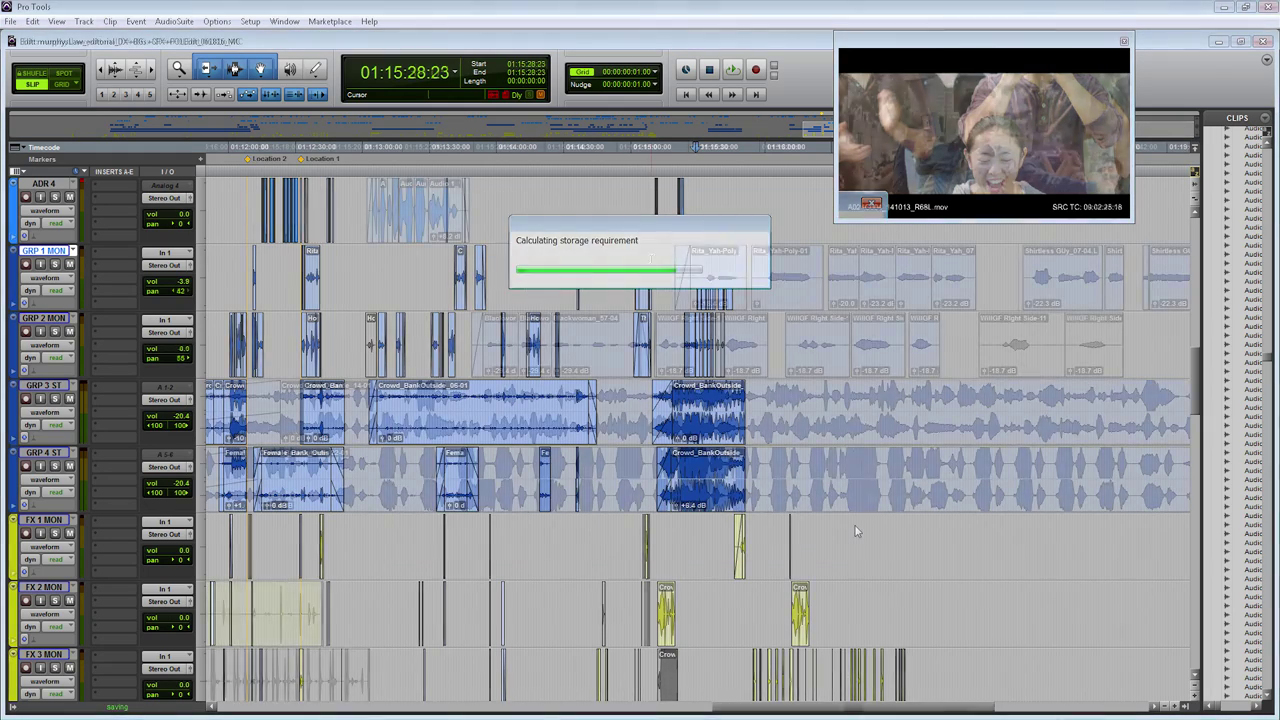
key("ctrl+bracketright")
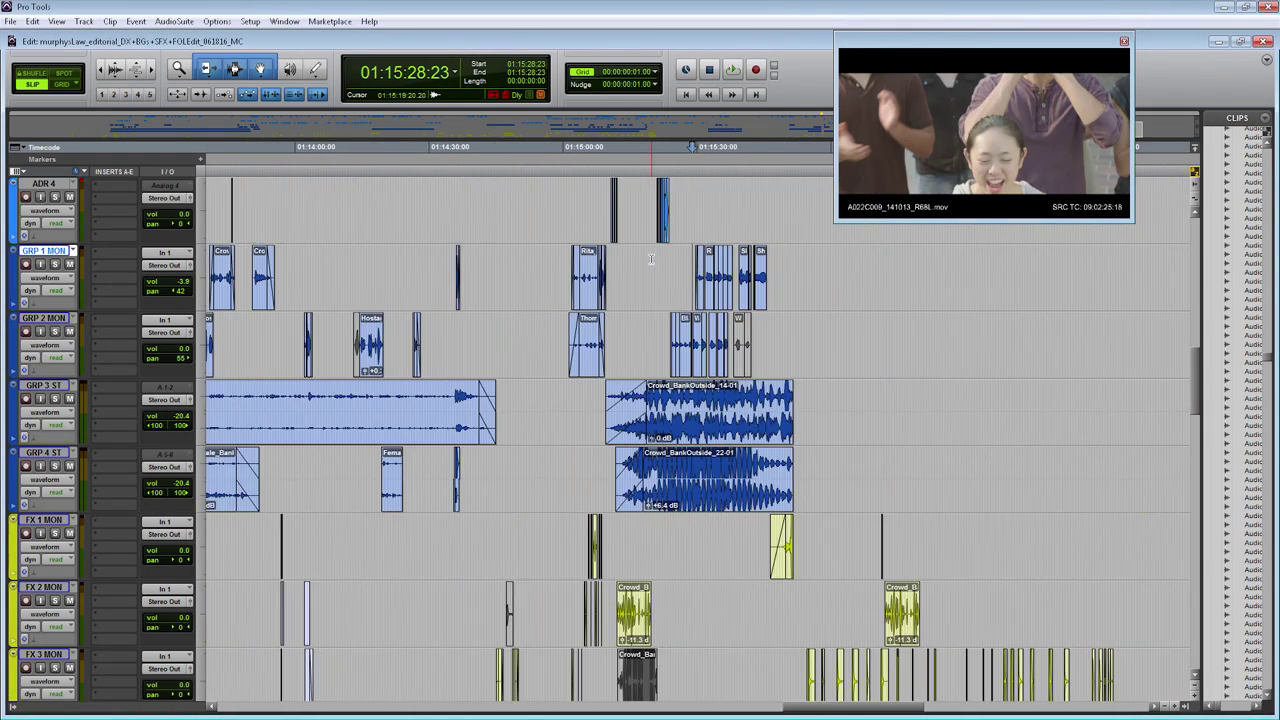
key("ctrl+bracketleft")
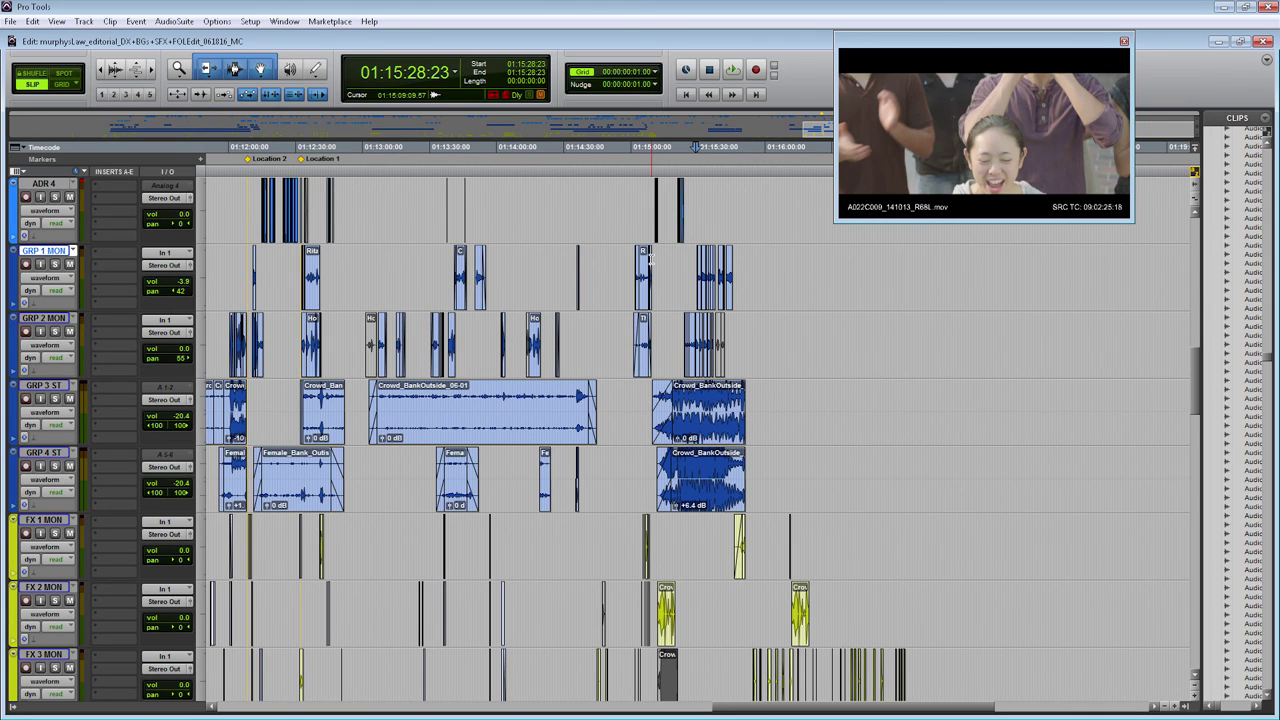